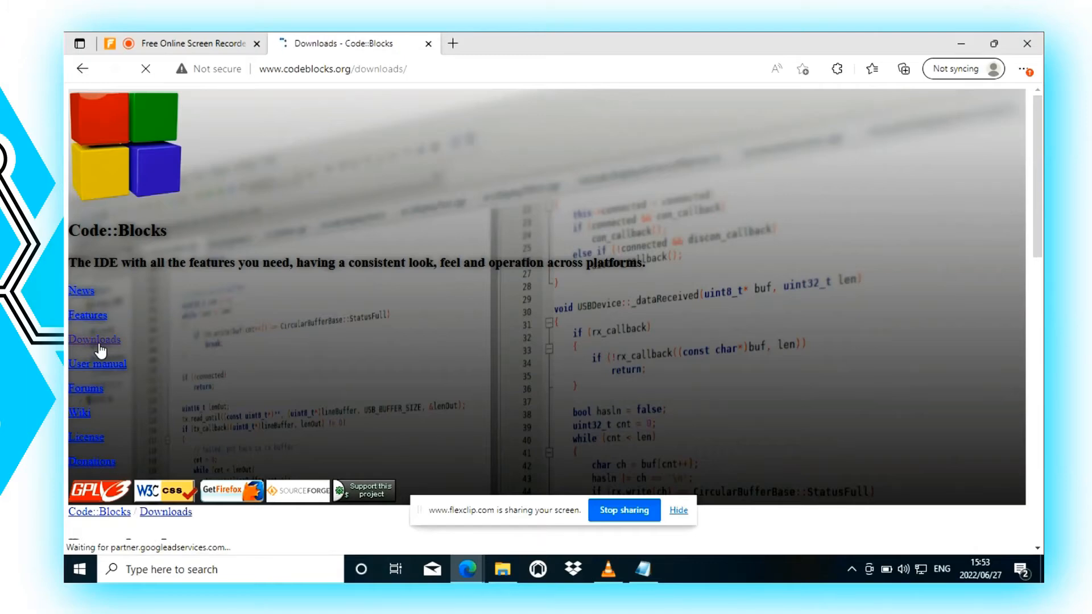
Step: Open the Windows XP / Vista / 7 / 8.x / 10 setup packages in the Code::Blocks binary releases
{"action": "scroll", "coordinate": [188, 227], "scroll_direction": "down", "scroll_amount": 6}
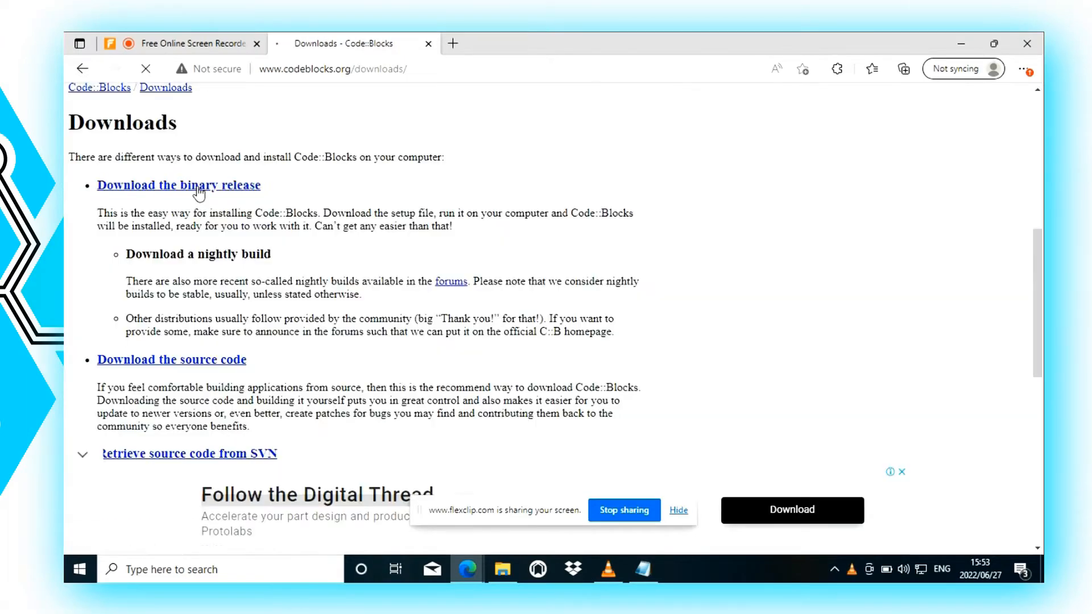
{"action": "left_click", "coordinate": [188, 180]}
{"action": "scroll", "coordinate": [231, 357], "scroll_direction": "down", "scroll_amount": 5}
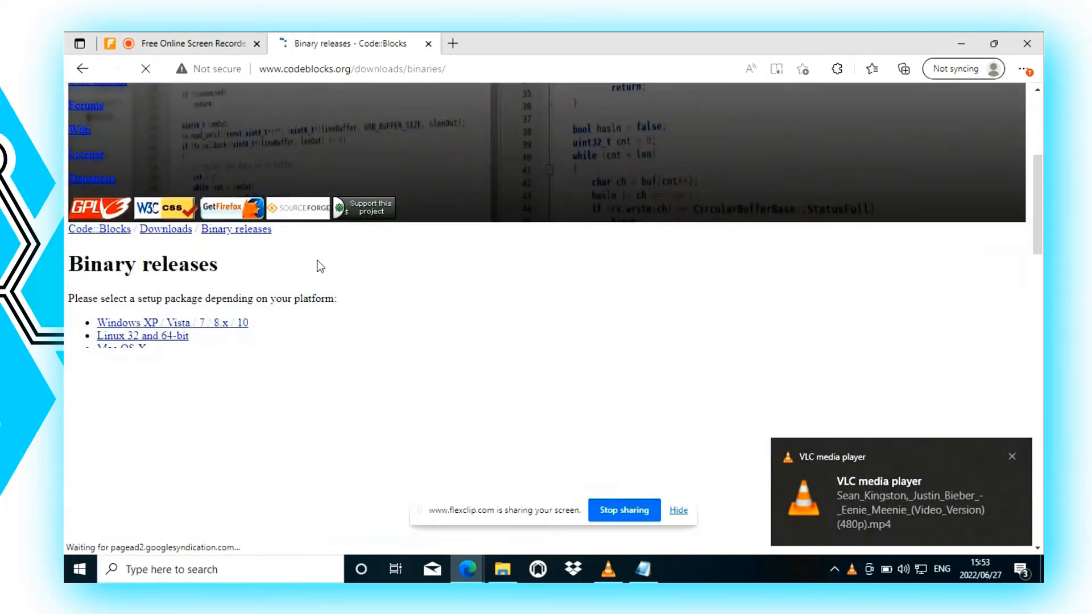
{"action": "scroll", "coordinate": [317, 262], "scroll_direction": "down", "scroll_amount": 3}
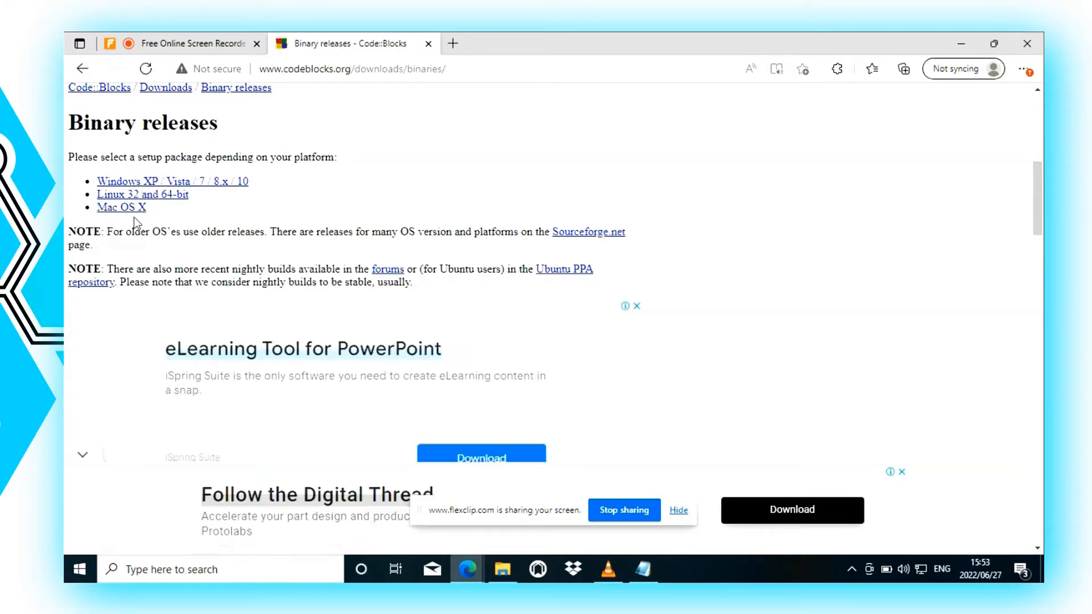
{"action": "left_click", "coordinate": [220, 188]}
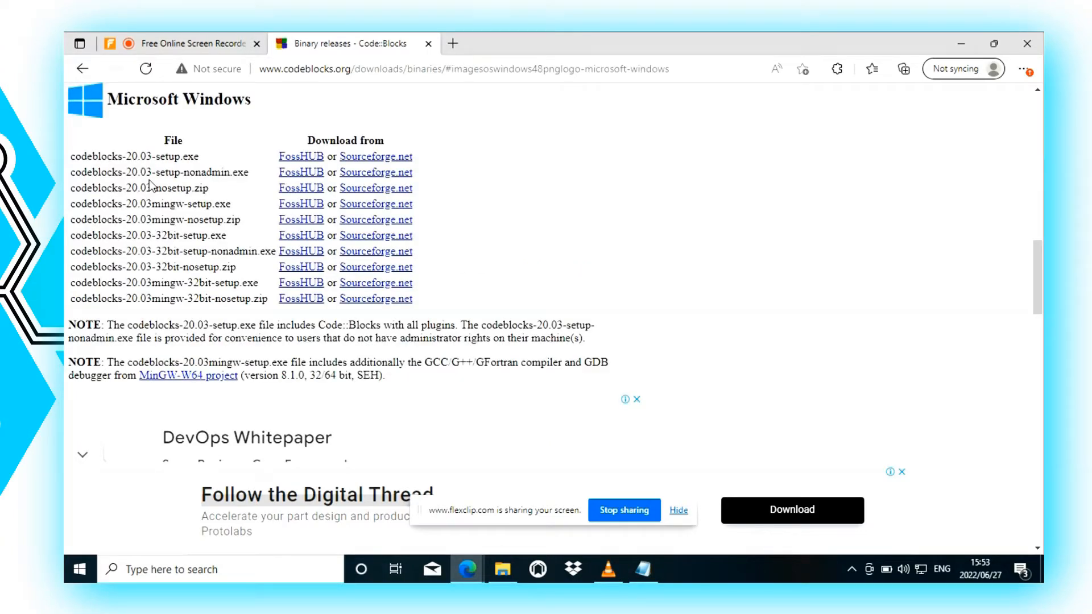
Step: Download codeblocks-20.03mingw-setup.exe through FossHUB, using the Windows 64 bit (including compiler) version
{"action": "left_click_drag", "start_coordinate": [87, 204], "coordinate": [214, 209]}
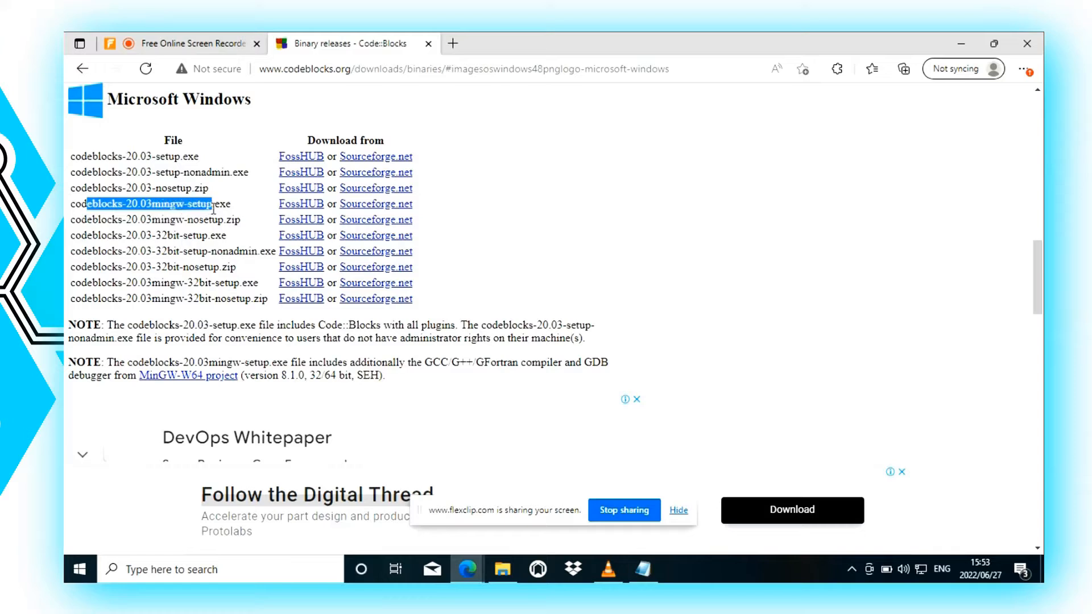
{"action": "left_click", "coordinate": [86, 203]}
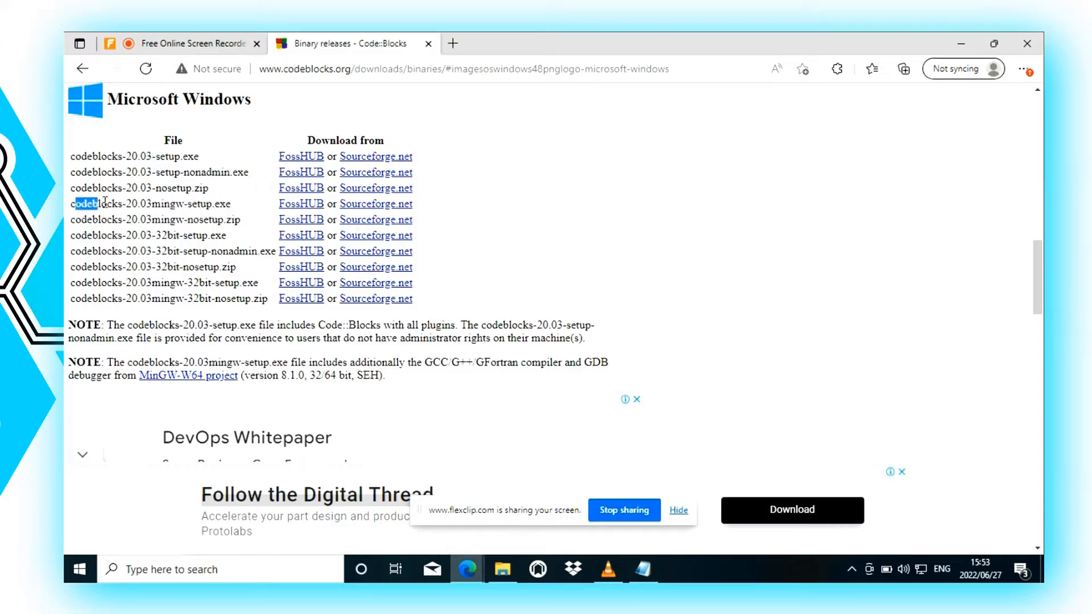
{"action": "left_click_drag", "start_coordinate": [105, 202], "coordinate": [242, 206]}
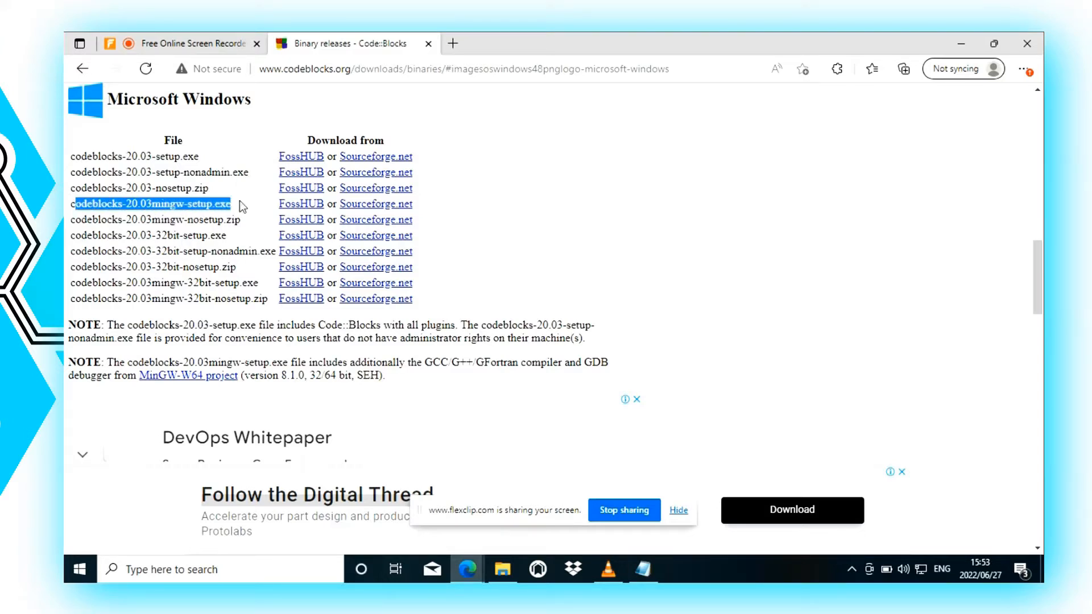
{"action": "left_click", "coordinate": [294, 205]}
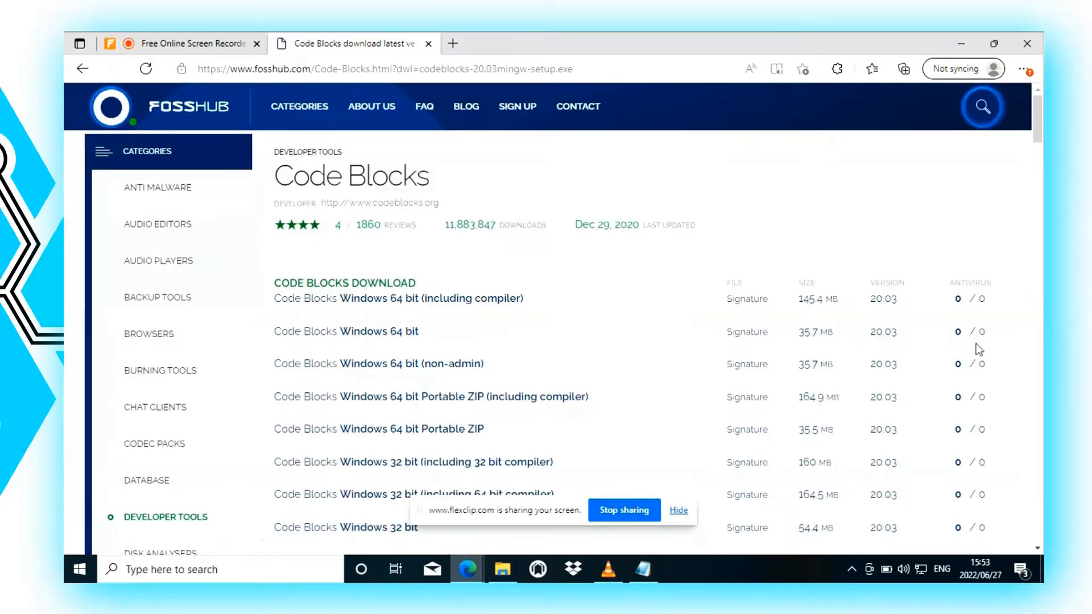
{"action": "scroll", "coordinate": [334, 396], "scroll_direction": "down", "scroll_amount": 6}
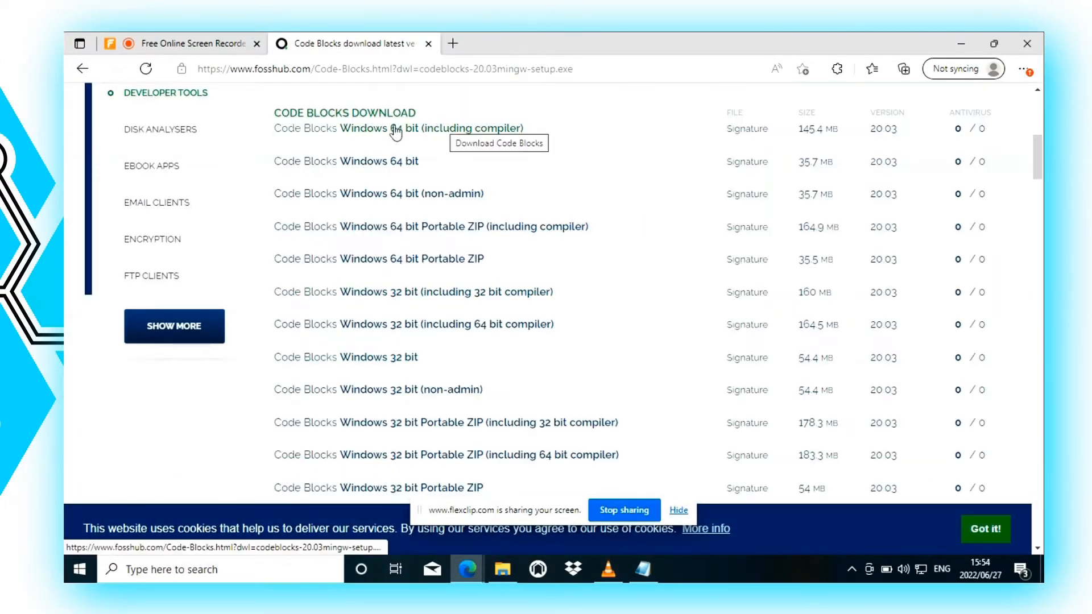
{"action": "left_click", "coordinate": [404, 140]}
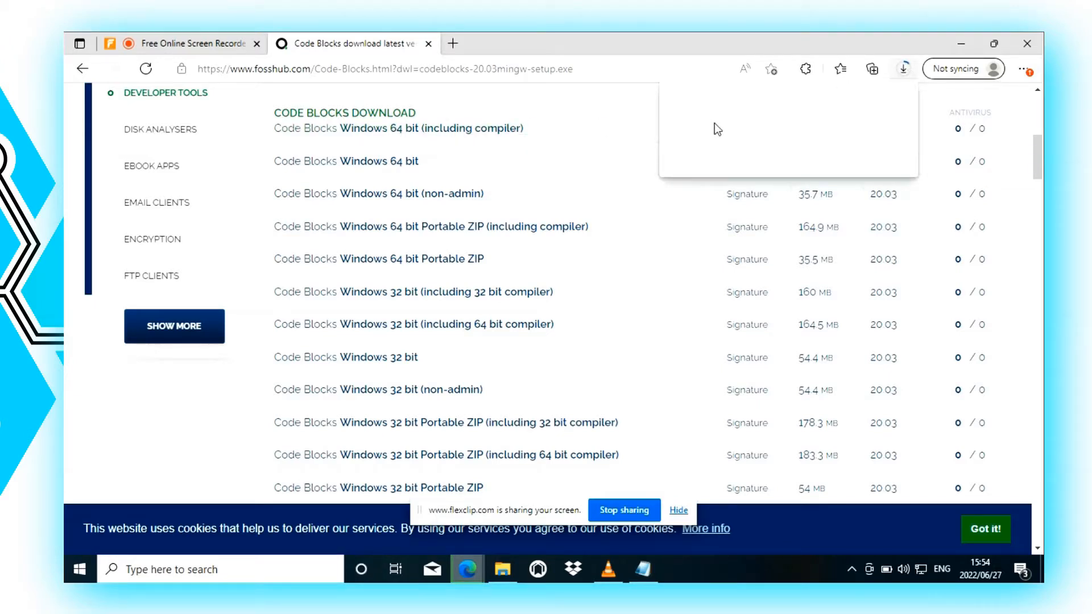
Step: Pause and cancel the running download of codeblocks-20.03mingw-setup.exe
{"action": "left_click", "coordinate": [854, 125]}
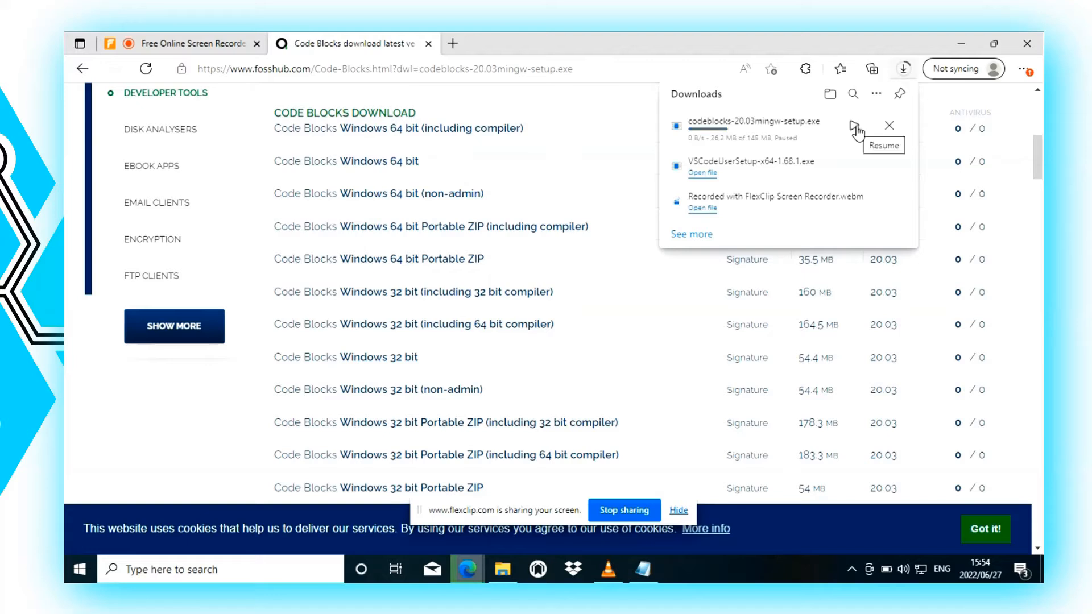
{"action": "left_click", "coordinate": [889, 127]}
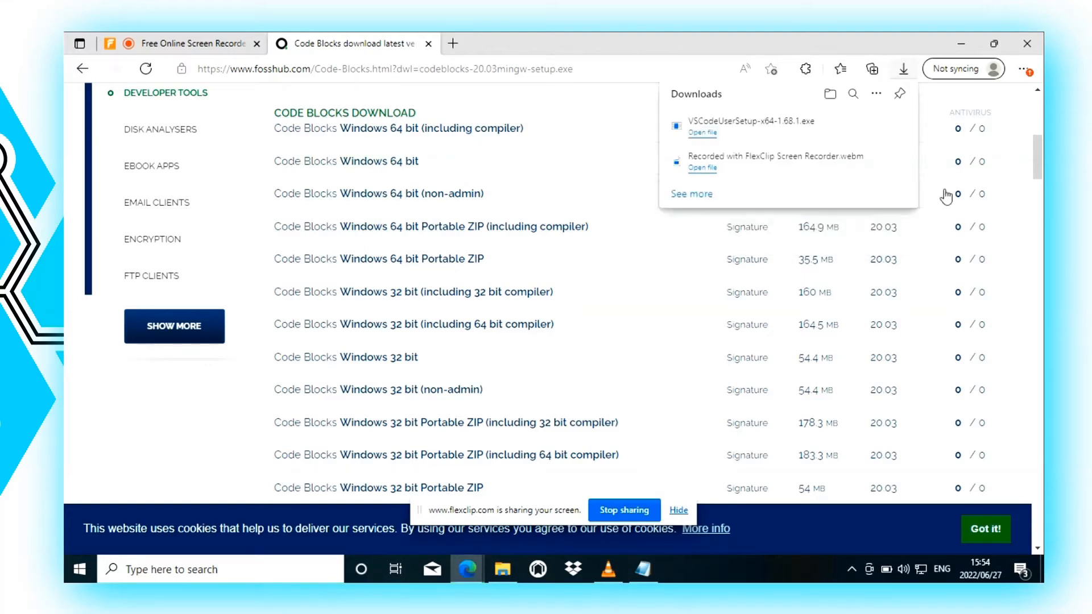
{"action": "left_click", "coordinate": [1037, 166]}
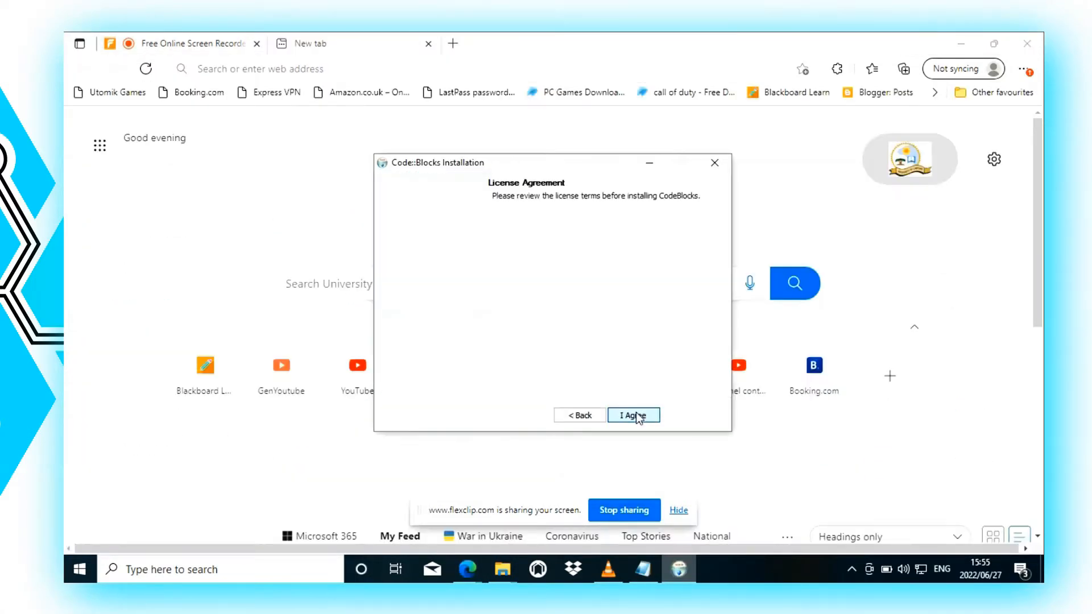
Step: Install Code::Blocks with the full set of plugins and tools into C:\Program Files\CodeBlocks
{"action": "left_click", "coordinate": [635, 415]}
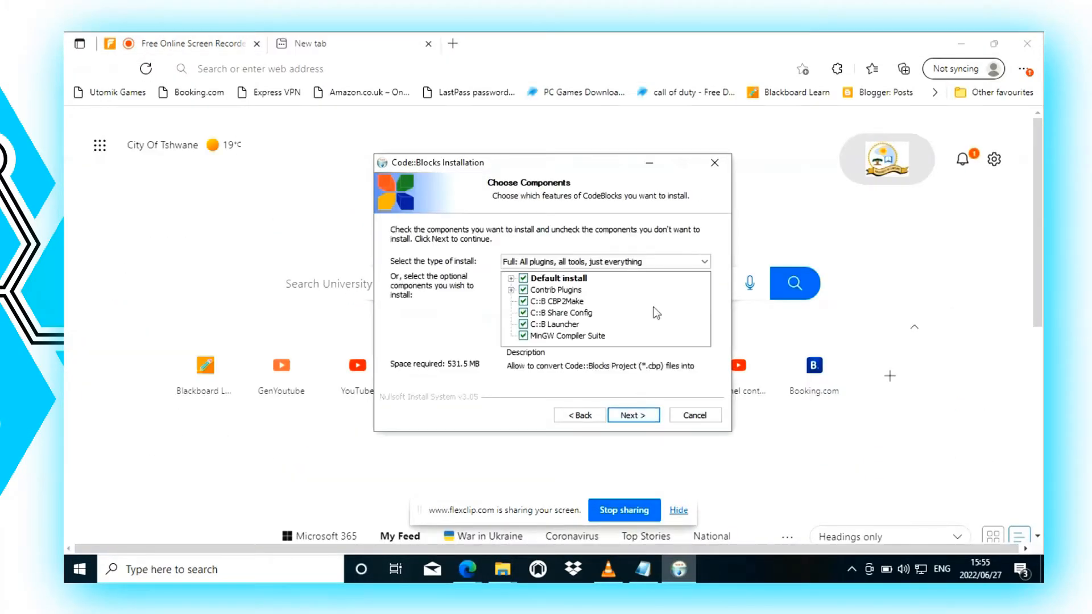
{"action": "left_click", "coordinate": [701, 259]}
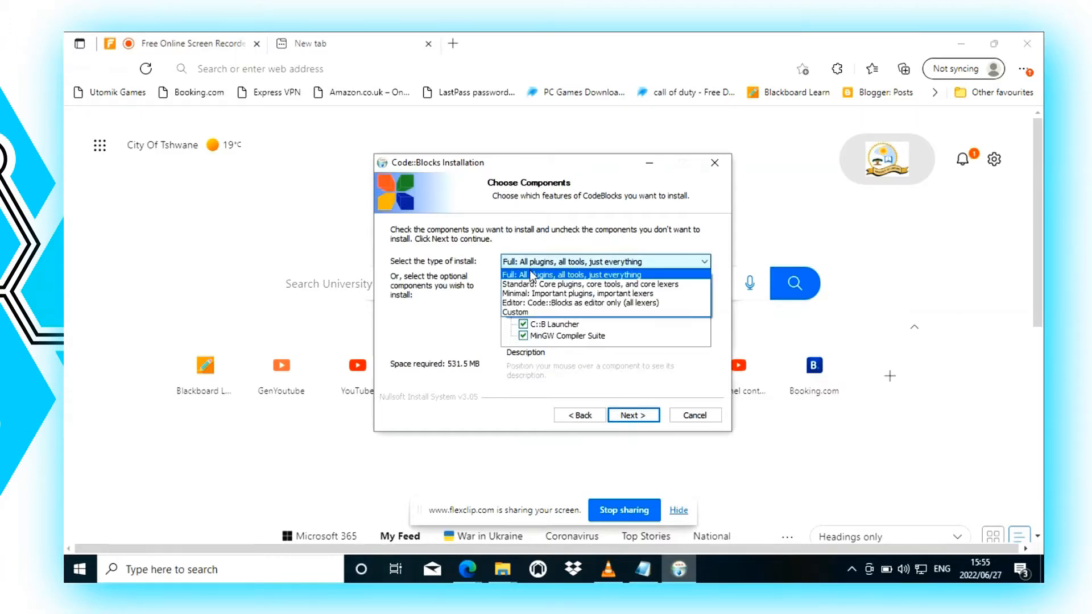
{"action": "left_click", "coordinate": [532, 273]}
{"action": "left_click", "coordinate": [632, 416]}
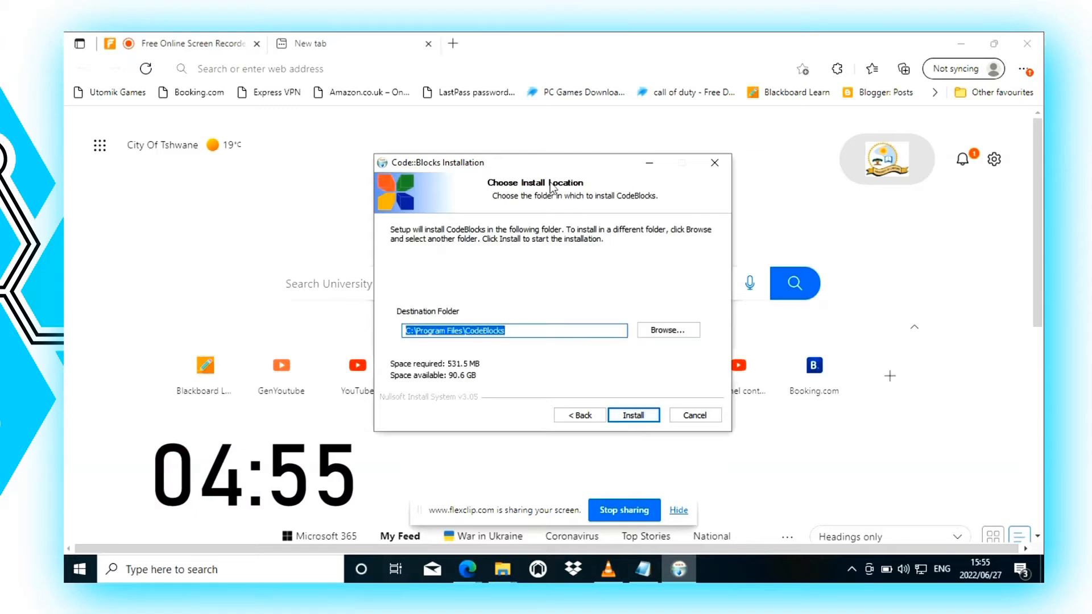
{"action": "left_click", "coordinate": [527, 333]}
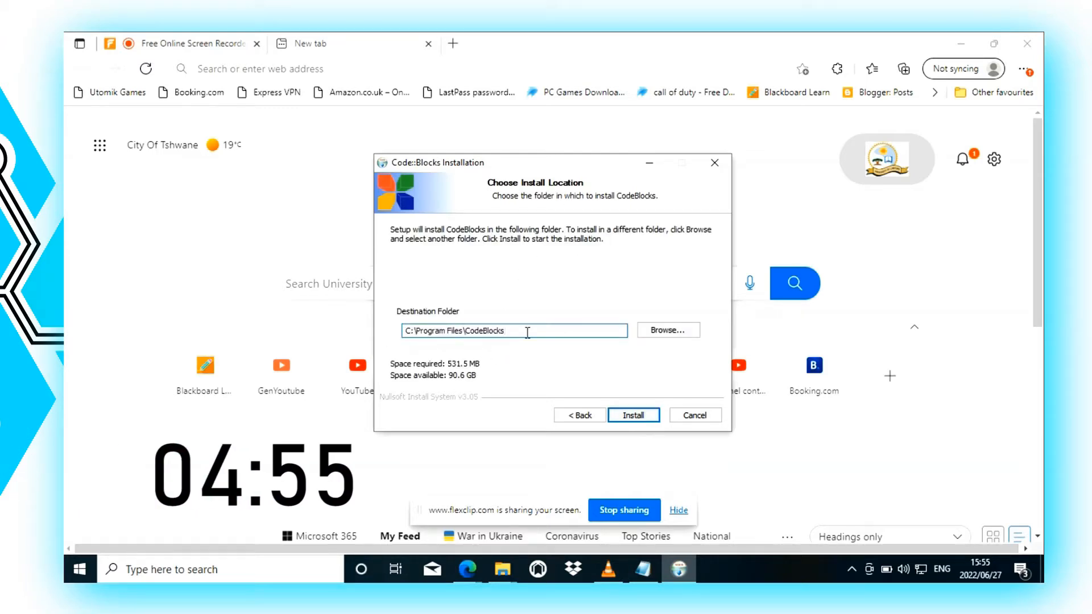
{"action": "left_click", "coordinate": [644, 417]}
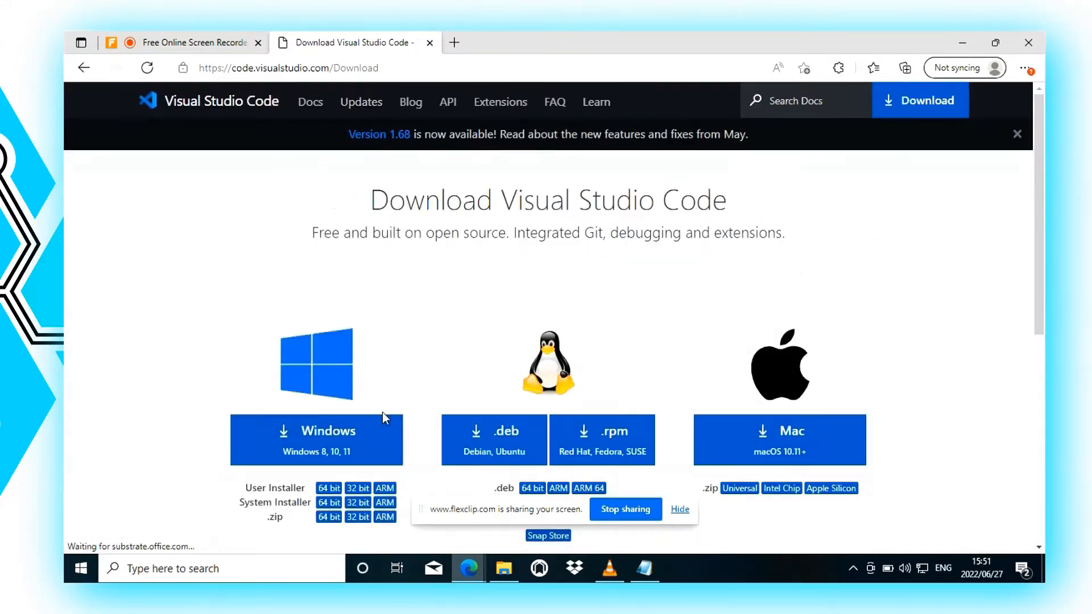
Step: Download the 64 bit User Installer of Visual Studio Code for Windows
{"action": "scroll", "coordinate": [382, 412], "scroll_direction": "down", "scroll_amount": 3}
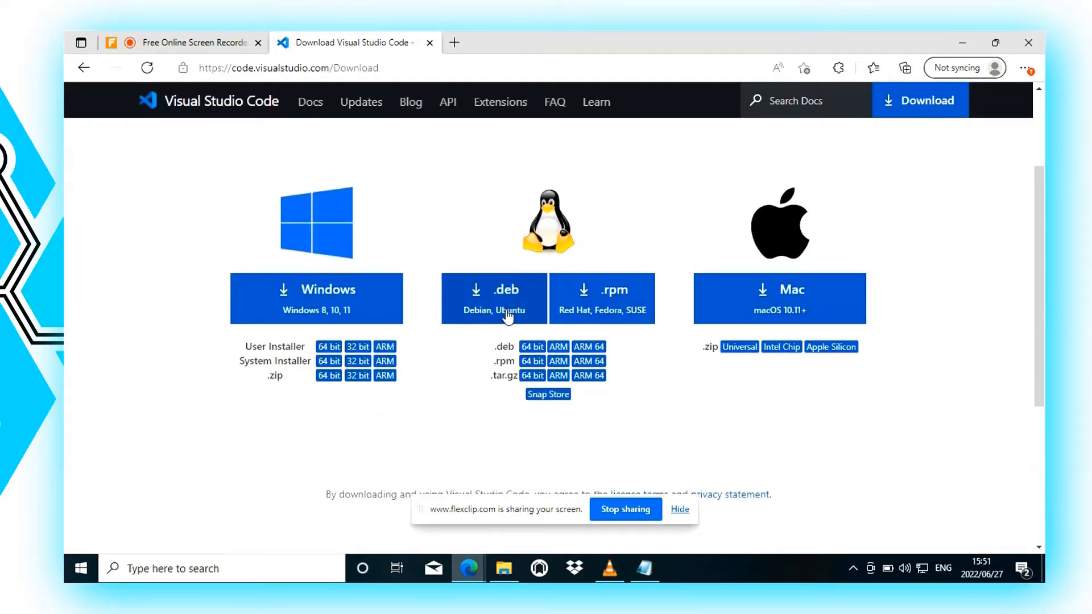
{"action": "left_click", "coordinate": [328, 348]}
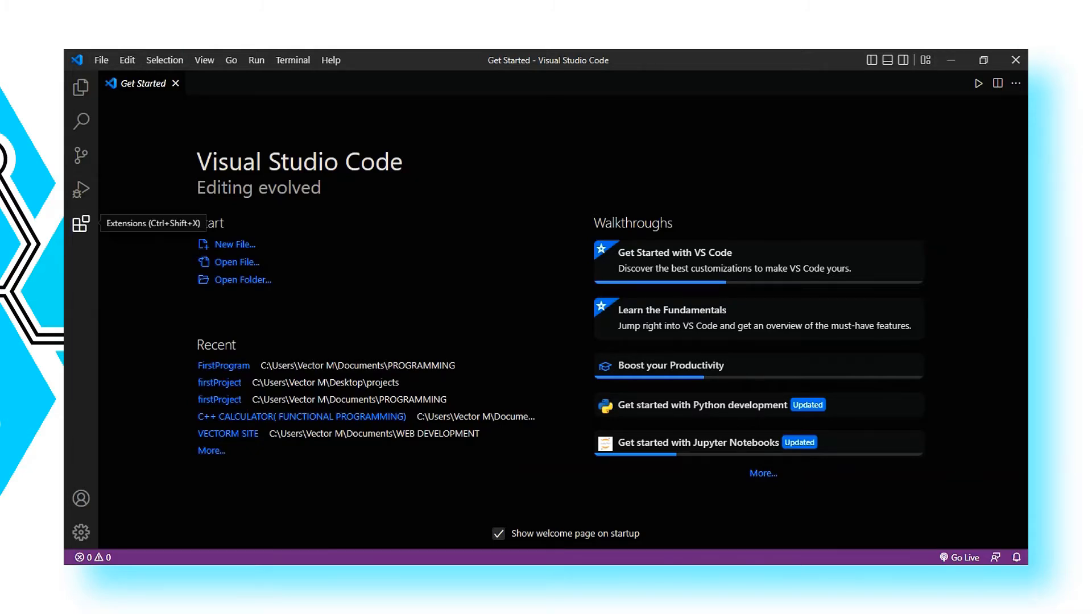
Step: Review the details of the installed C/C++ Extension Pack, including its bundled extensions, and of the Code Runner extension
{"action": "left_click", "coordinate": [82, 223]}
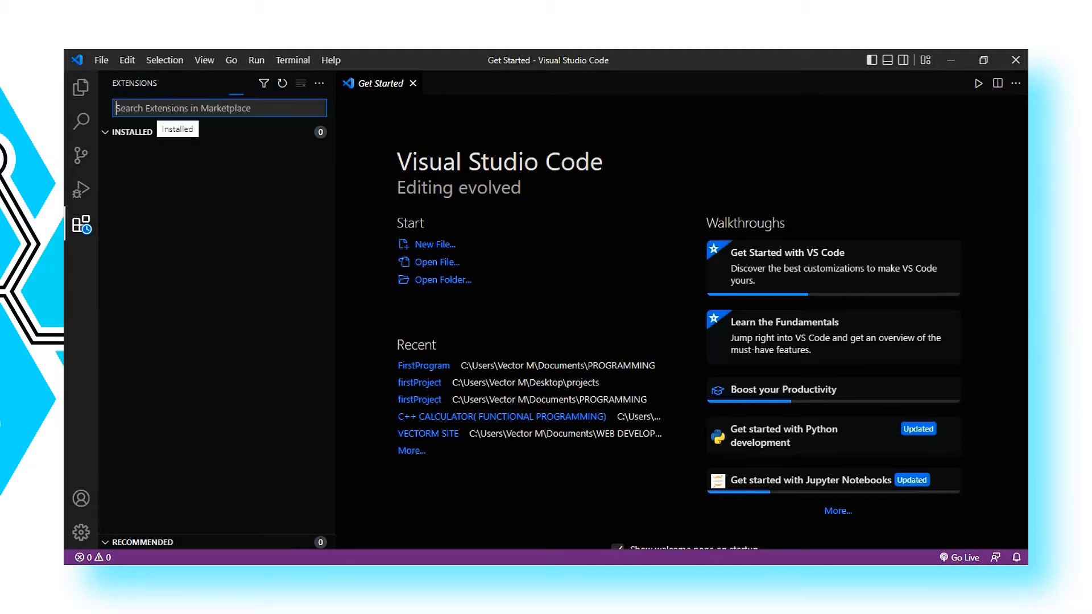
{"action": "left_click", "coordinate": [216, 250]}
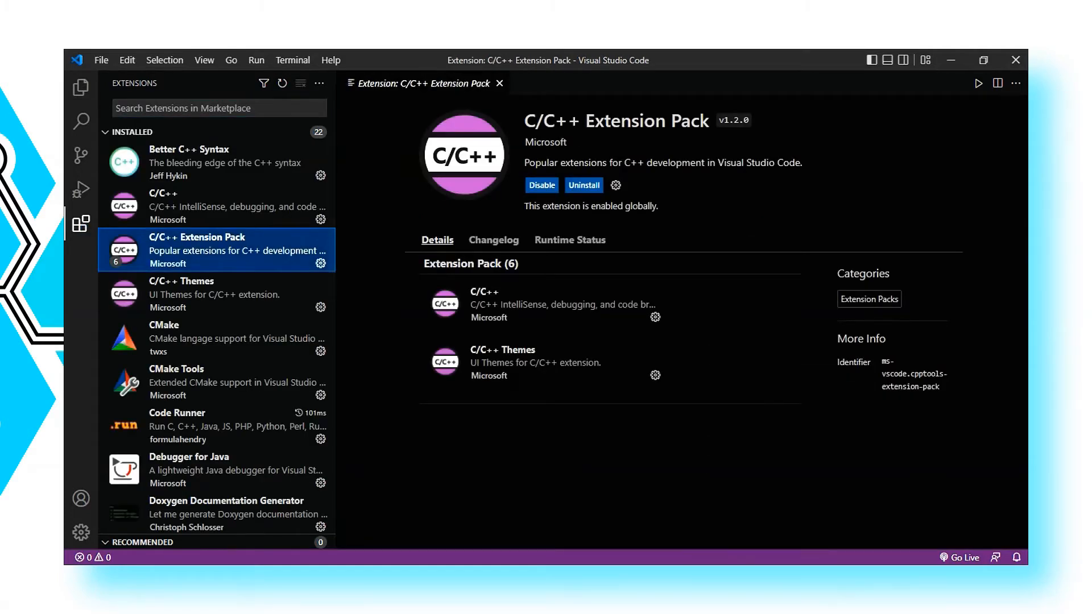
{"action": "left_click_drag", "start_coordinate": [523, 120], "coordinate": [745, 122]}
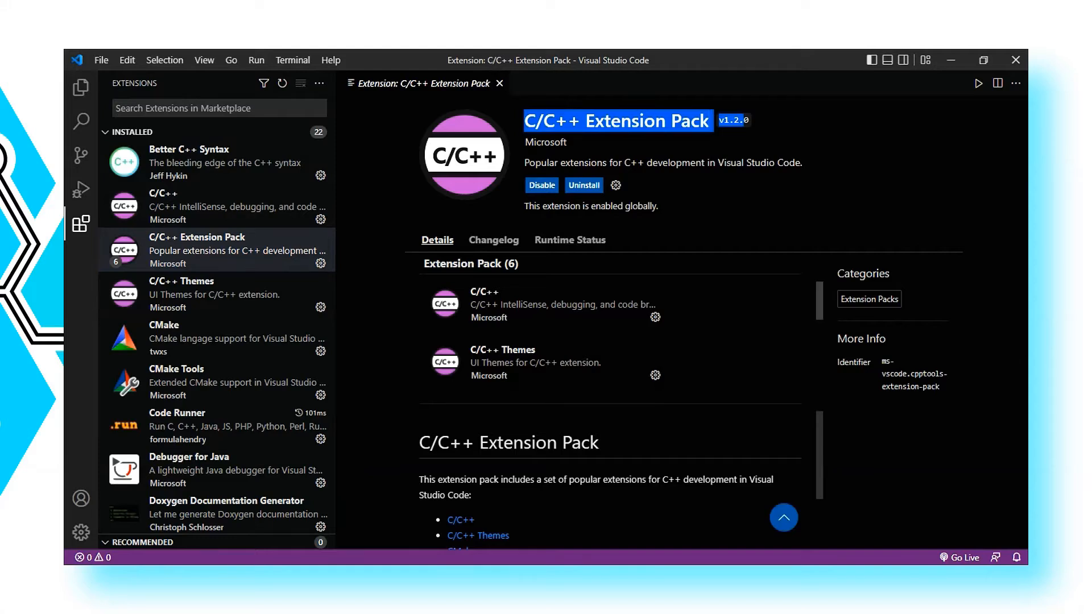
{"action": "scroll", "coordinate": [608, 336], "scroll_direction": "down", "scroll_amount": 4}
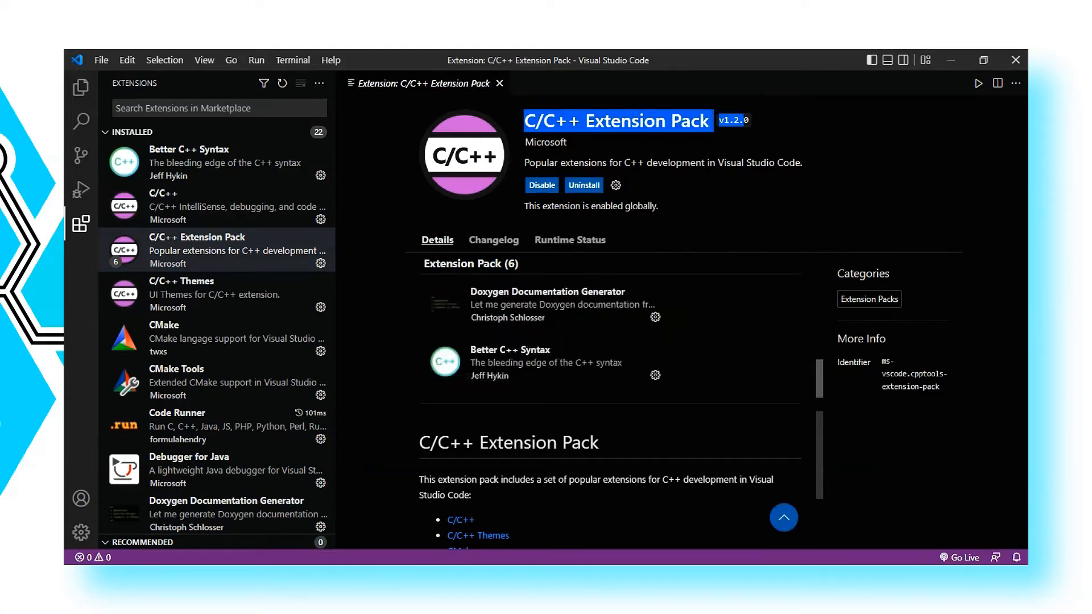
{"action": "scroll", "coordinate": [608, 335], "scroll_direction": "up", "scroll_amount": 3}
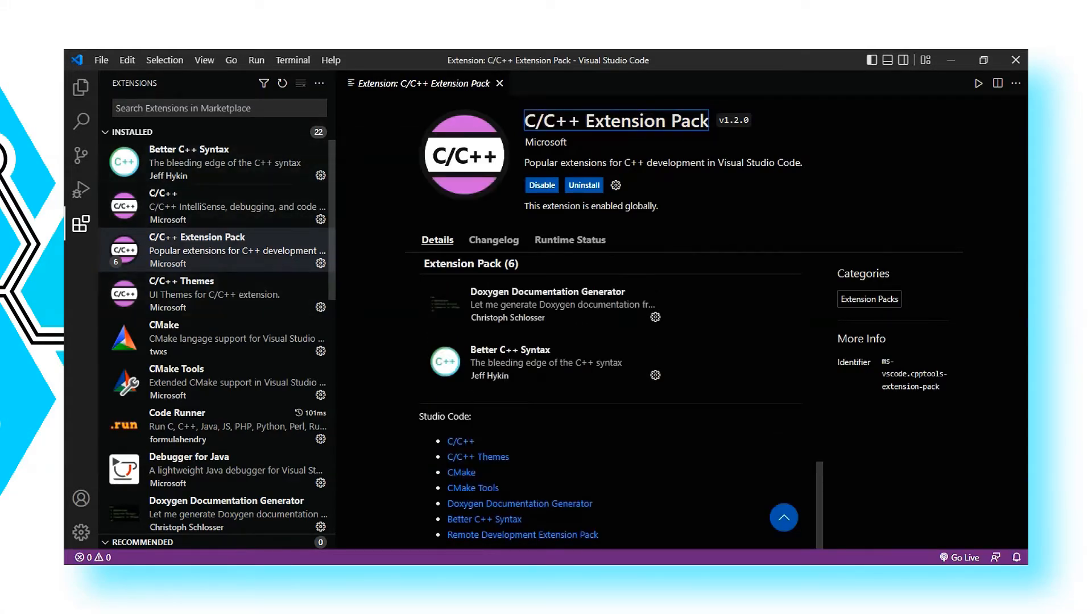
{"action": "left_click", "coordinate": [228, 425]}
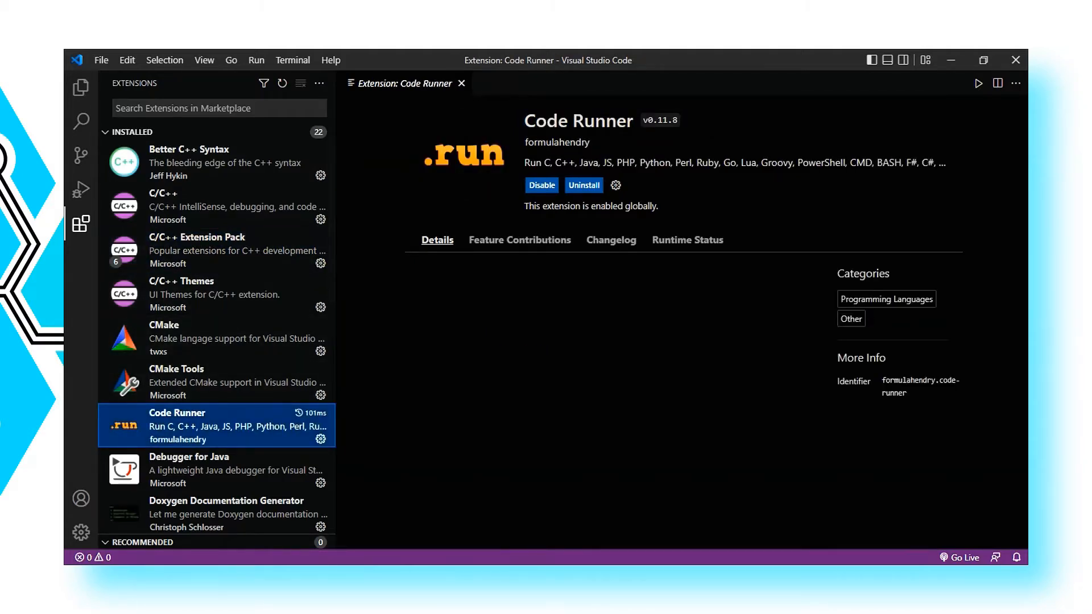
{"action": "left_click_drag", "start_coordinate": [524, 121], "coordinate": [685, 122]}
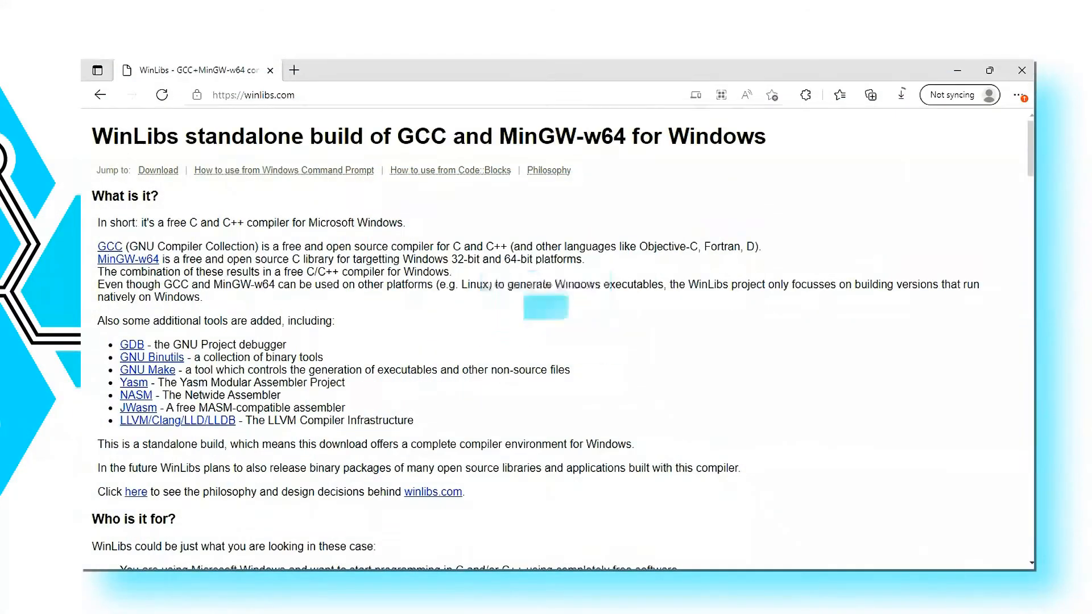
Step: Examine the WinLibs site address and the introduction describing the GCC compiler for C and C++
{"action": "left_click", "coordinate": [254, 95]}
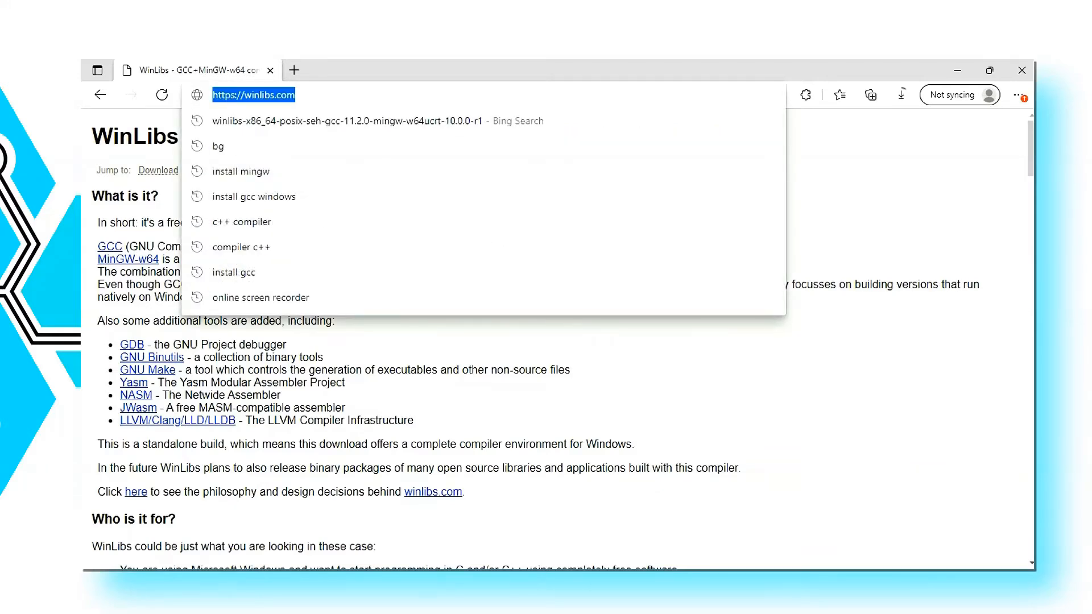
{"action": "left_click", "coordinate": [363, 347]}
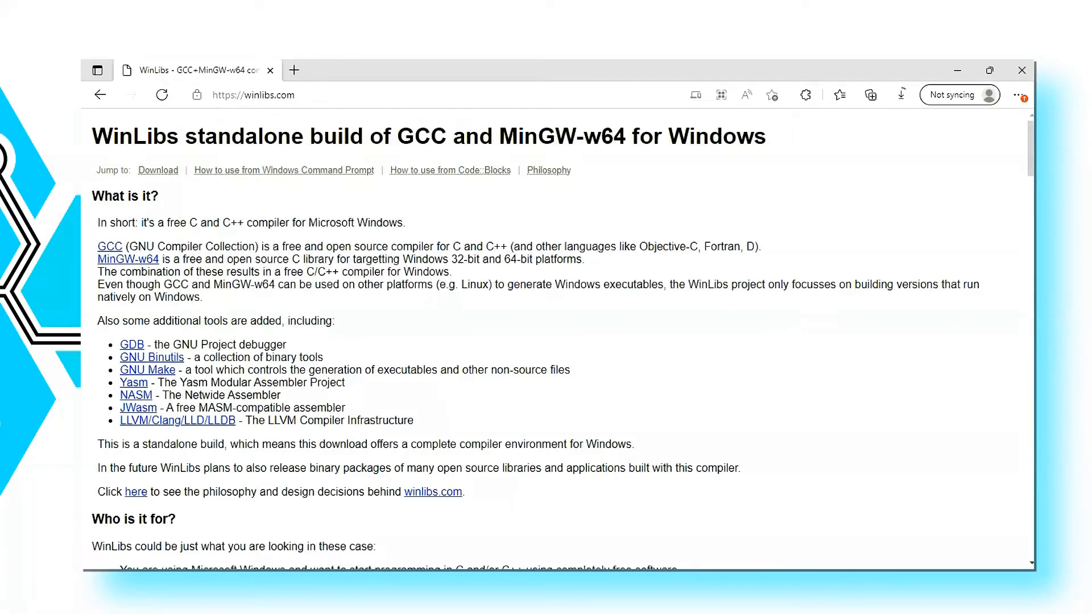
{"action": "left_click_drag", "start_coordinate": [125, 247], "coordinate": [796, 248]}
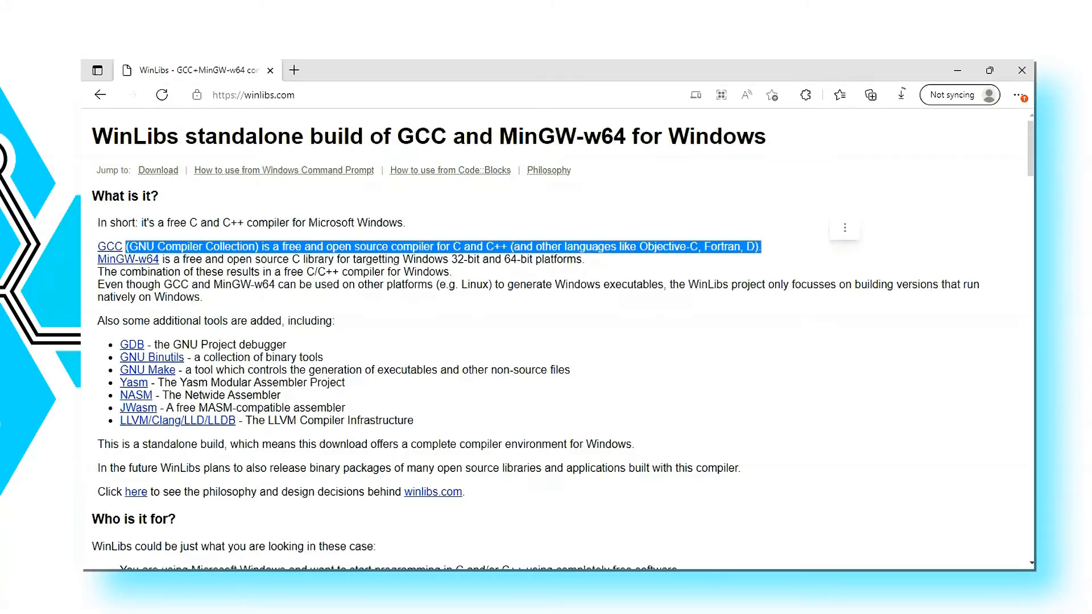
{"action": "left_click", "coordinate": [796, 256]}
{"action": "scroll", "coordinate": [546, 341], "scroll_direction": "down", "scroll_amount": 4}
{"action": "scroll", "coordinate": [546, 341], "scroll_direction": "up", "scroll_amount": 4}
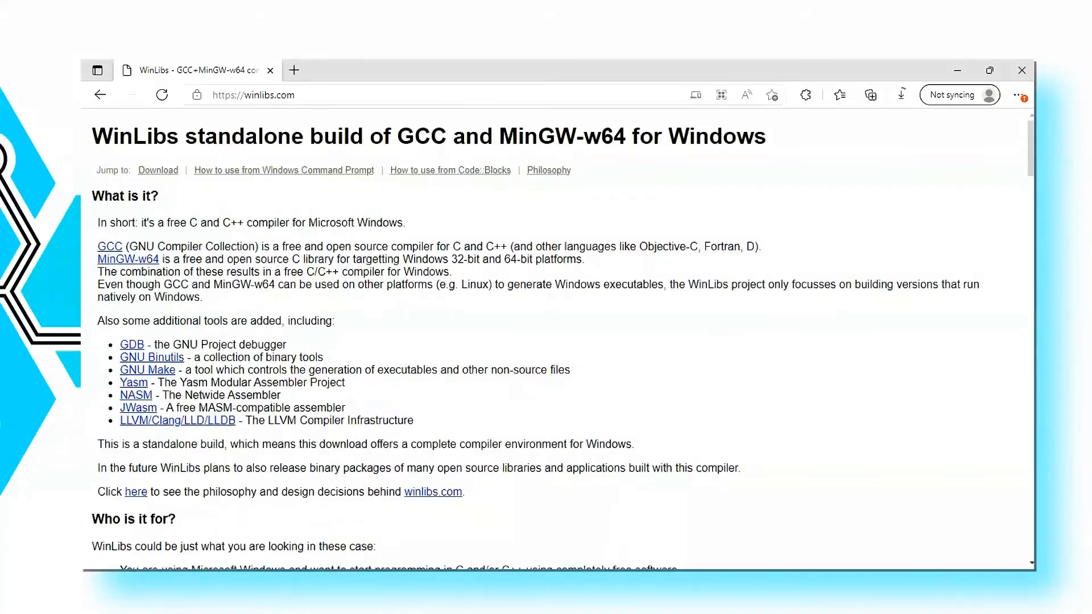
Step: Locate the Win64 build of GCC 11.2.0 + MinGW-w64 10.0.0 (UCRT) release 1 among the release versions and download it
{"action": "scroll", "coordinate": [557, 341], "scroll_direction": "down", "scroll_amount": 12}
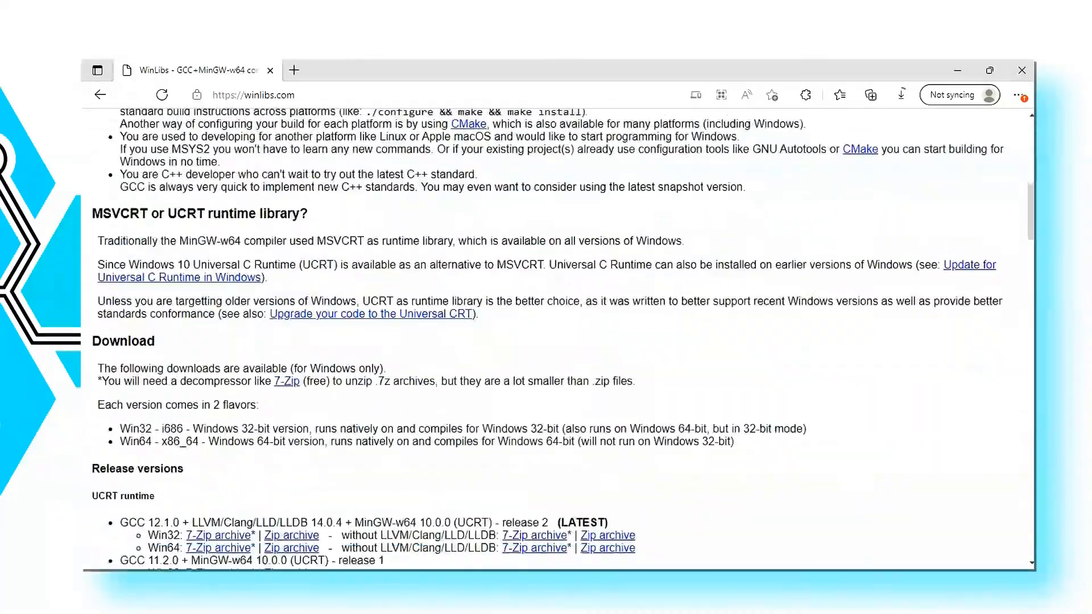
{"action": "left_click_drag", "start_coordinate": [93, 245], "coordinate": [236, 245]}
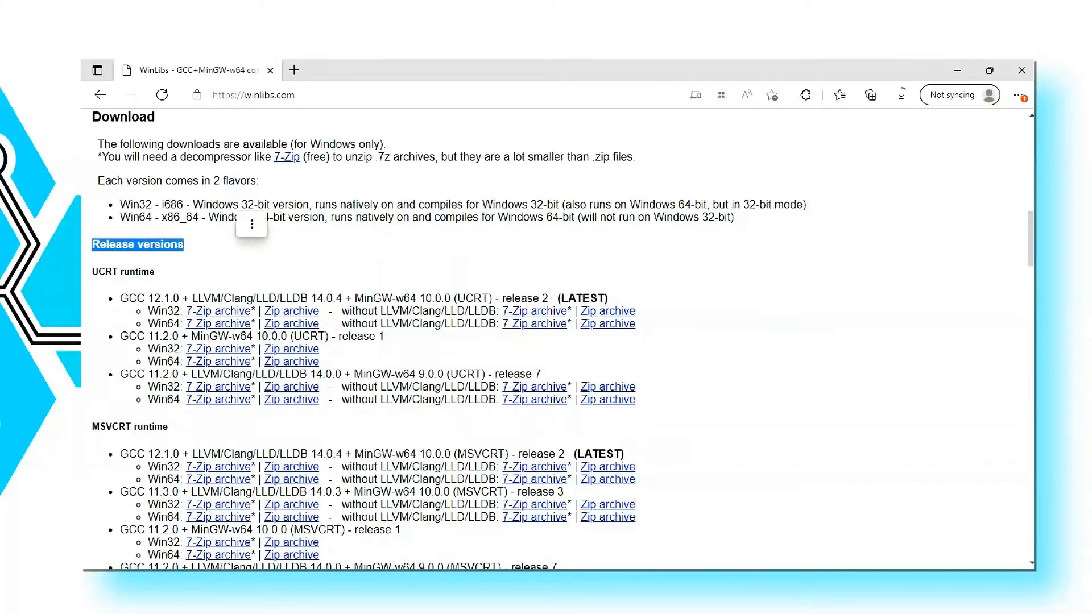
{"action": "left_click", "coordinate": [236, 245]}
{"action": "left_click_drag", "start_coordinate": [477, 205], "coordinate": [555, 205]}
{"action": "left_click_drag", "start_coordinate": [120, 217], "coordinate": [154, 218]}
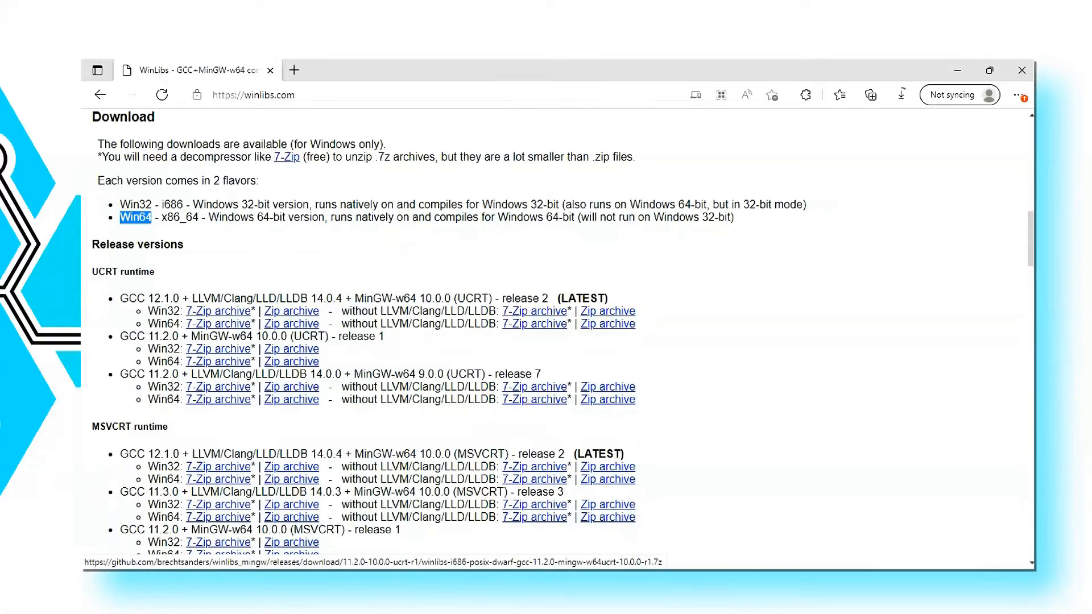
{"action": "left_click_drag", "start_coordinate": [147, 349], "coordinate": [180, 361]}
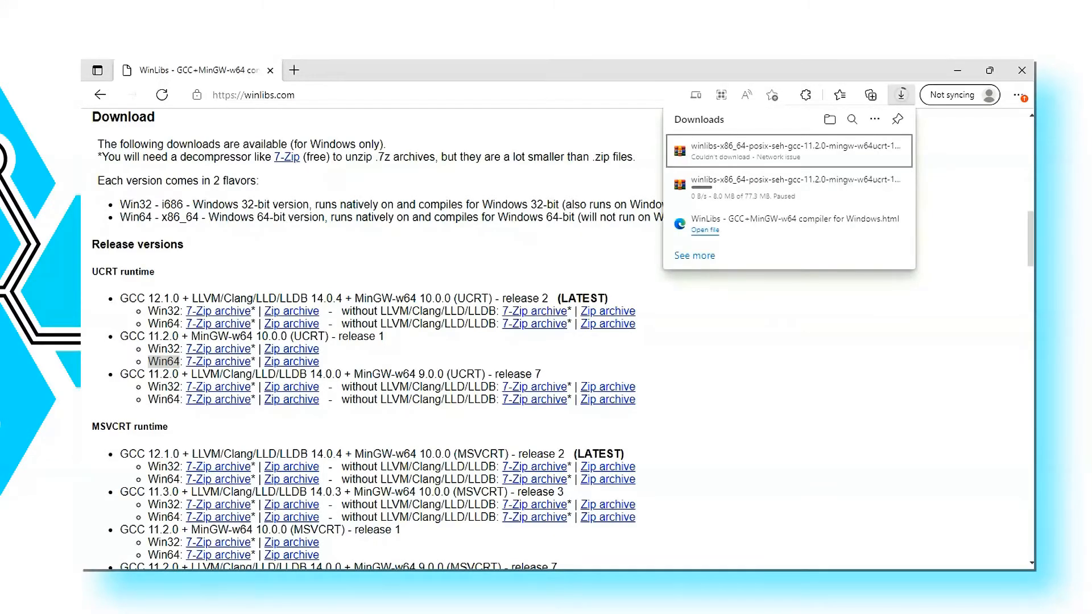
Step: Cancel the paused WinLibs download and remove the failed WinLibs entry from the downloads list
{"action": "mouse_move", "coordinate": [789, 188]}
{"action": "left_click", "coordinate": [887, 184]}
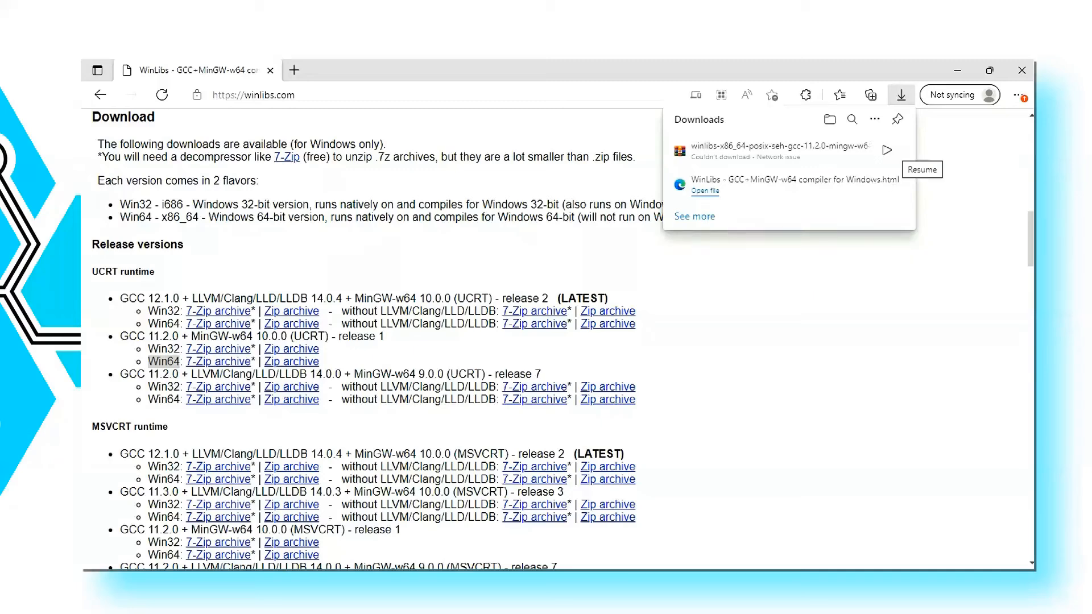
{"action": "right_click", "coordinate": [712, 163]}
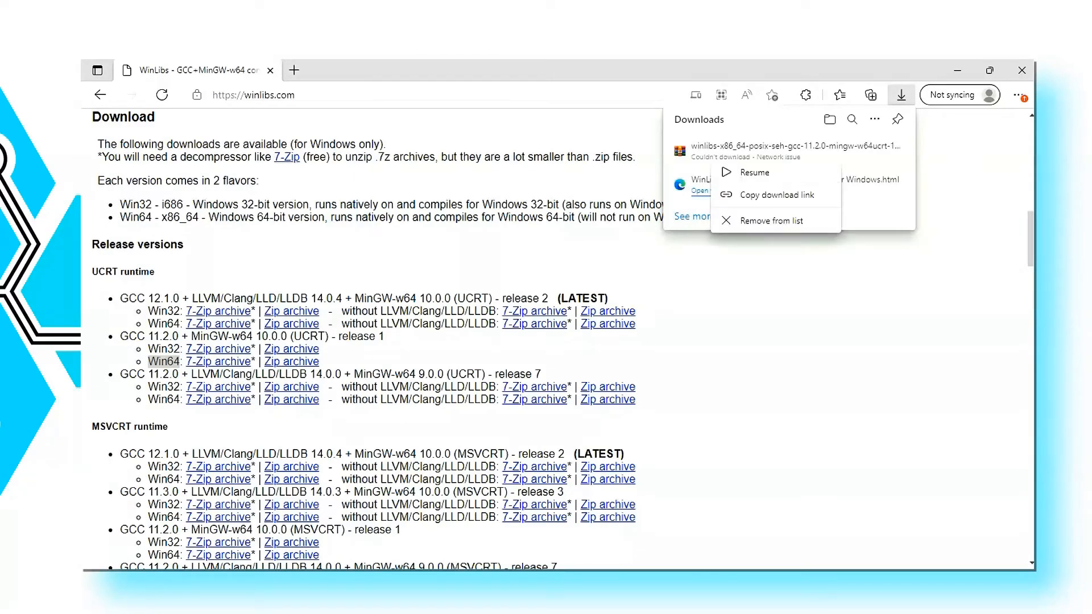
{"action": "left_click", "coordinate": [771, 220]}
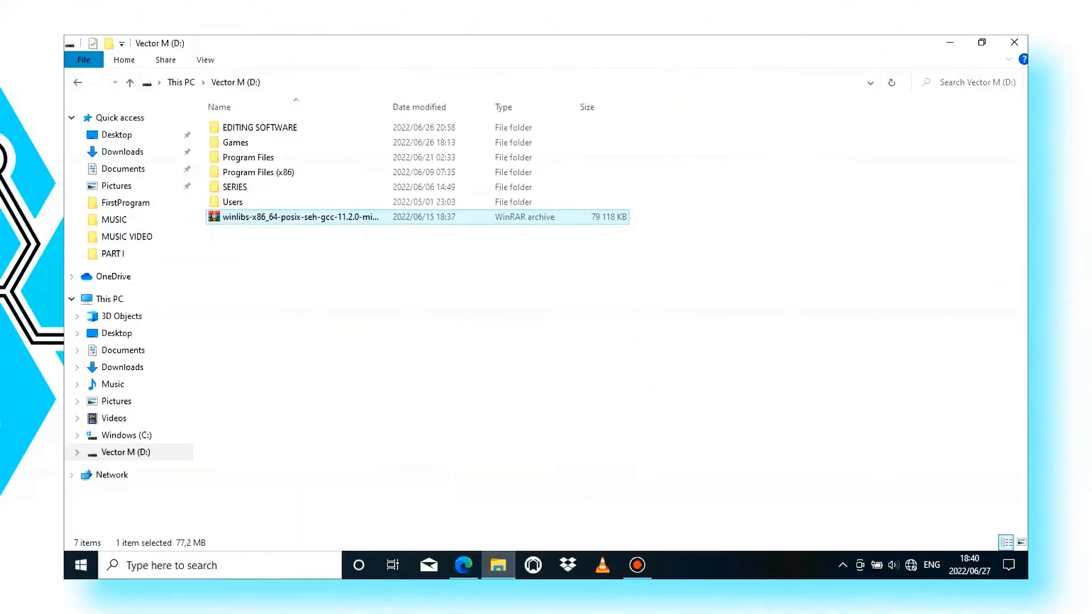
Step: Open the bin folder inside mingw64 on drive C: and copy the location C:\mingw64\bin from the addr2line file's properties
{"action": "key", "text": "Return"}
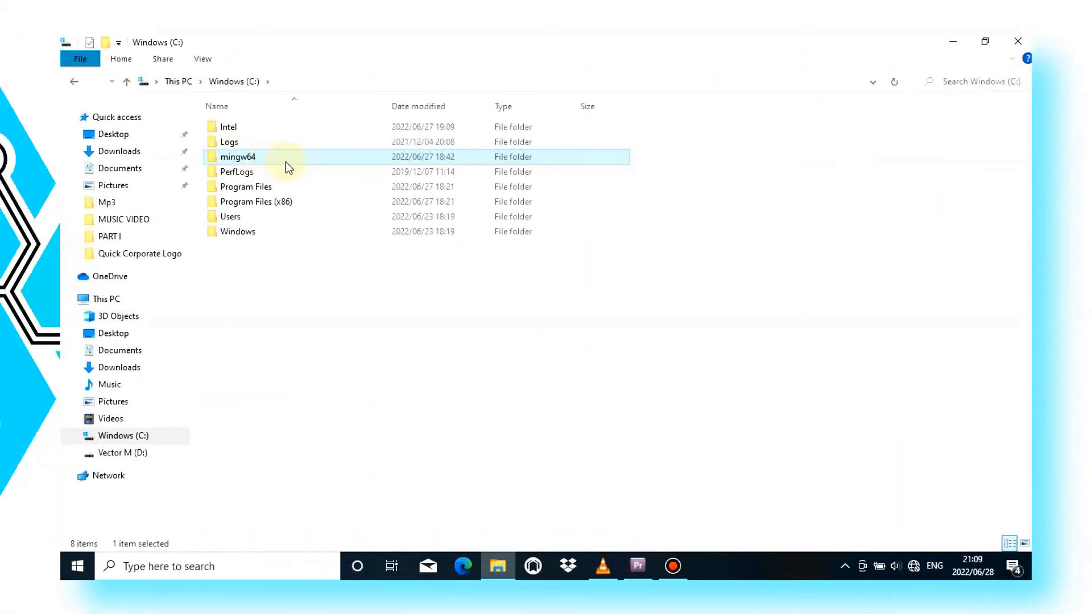
{"action": "double_click", "coordinate": [244, 159]}
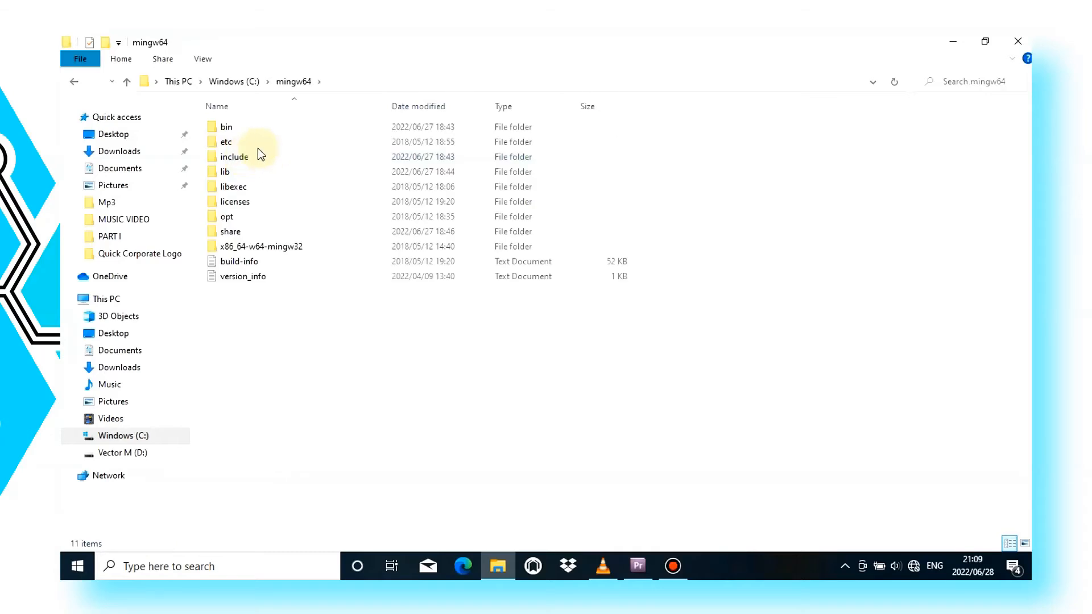
{"action": "left_click", "coordinate": [233, 130]}
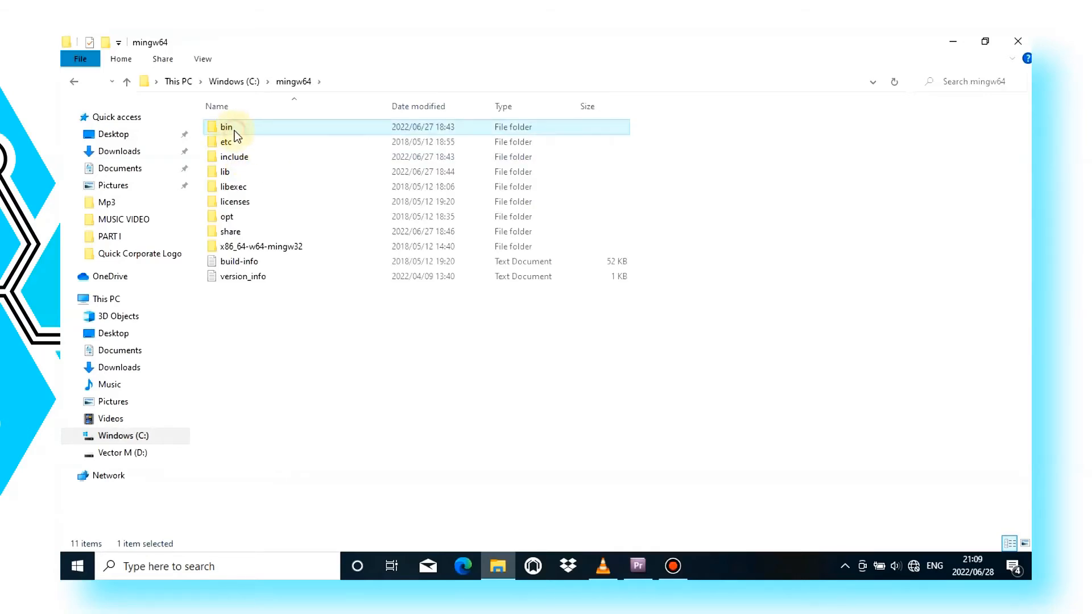
{"action": "double_click", "coordinate": [235, 131]}
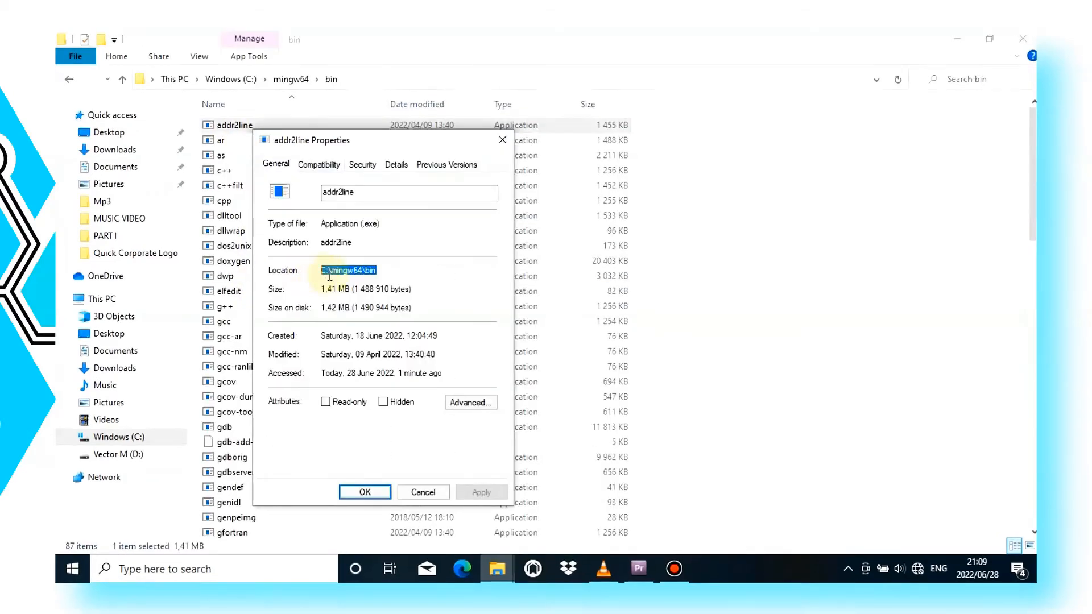
{"action": "right_click", "coordinate": [352, 275]}
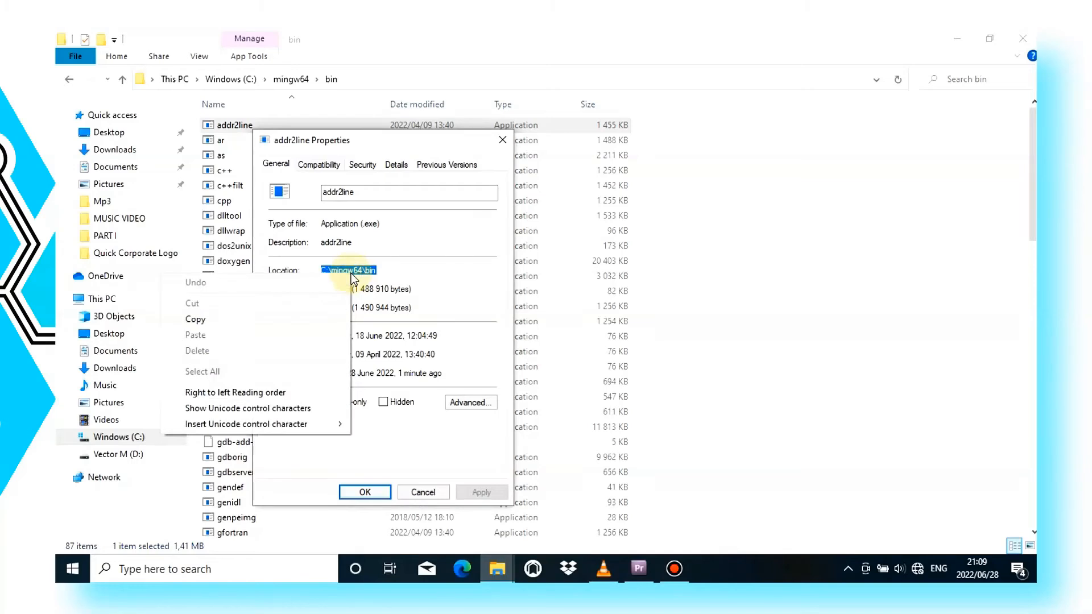
{"action": "left_click", "coordinate": [244, 321]}
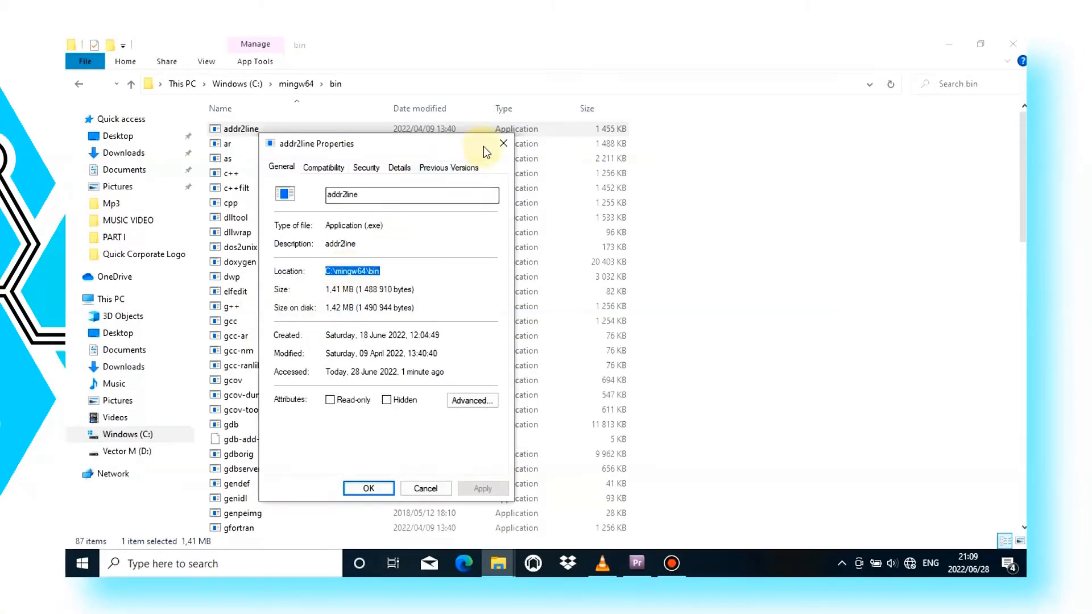
Step: Search Windows for the system environment variables setting and open the Environment Variables dialog
{"action": "left_click", "coordinate": [227, 565]}
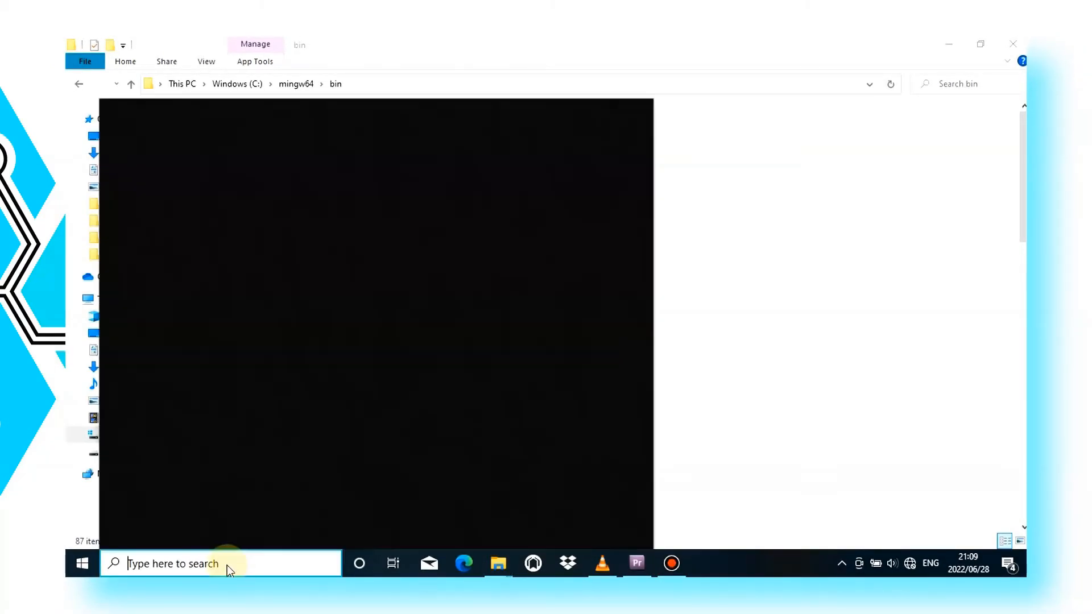
{"action": "type", "text": "envi"}
{"action": "key", "text": "BackSpace"}
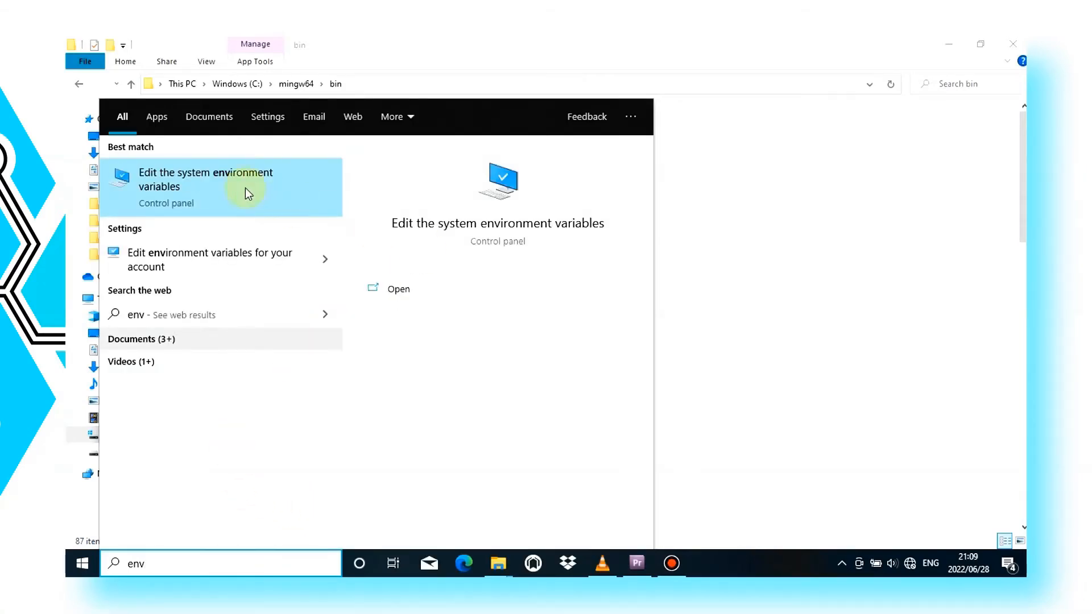
{"action": "left_click", "coordinate": [398, 291]}
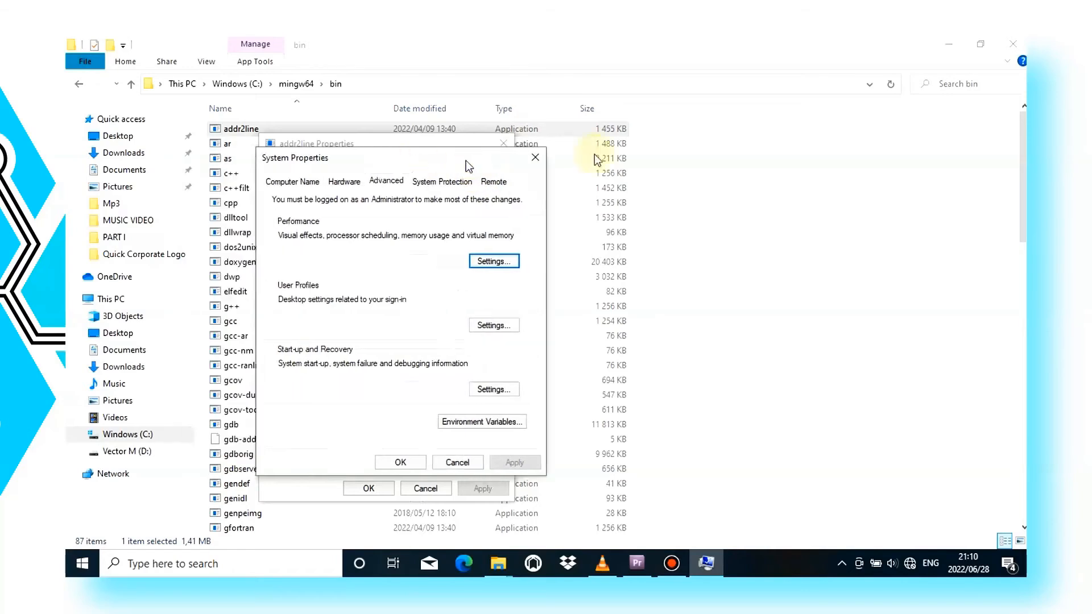
{"action": "left_click_drag", "start_coordinate": [597, 159], "coordinate": [619, 138]}
{"action": "left_click", "coordinate": [622, 388]}
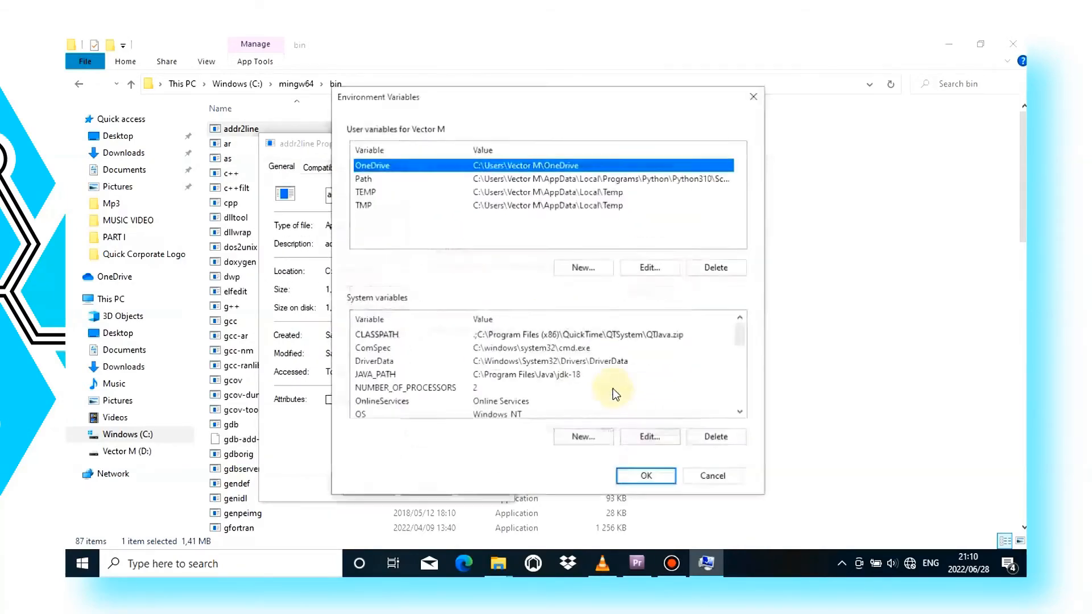
Step: Add the copied path C:\mingw64\bin as a new entry in the user Path variable
{"action": "left_click", "coordinate": [612, 179]}
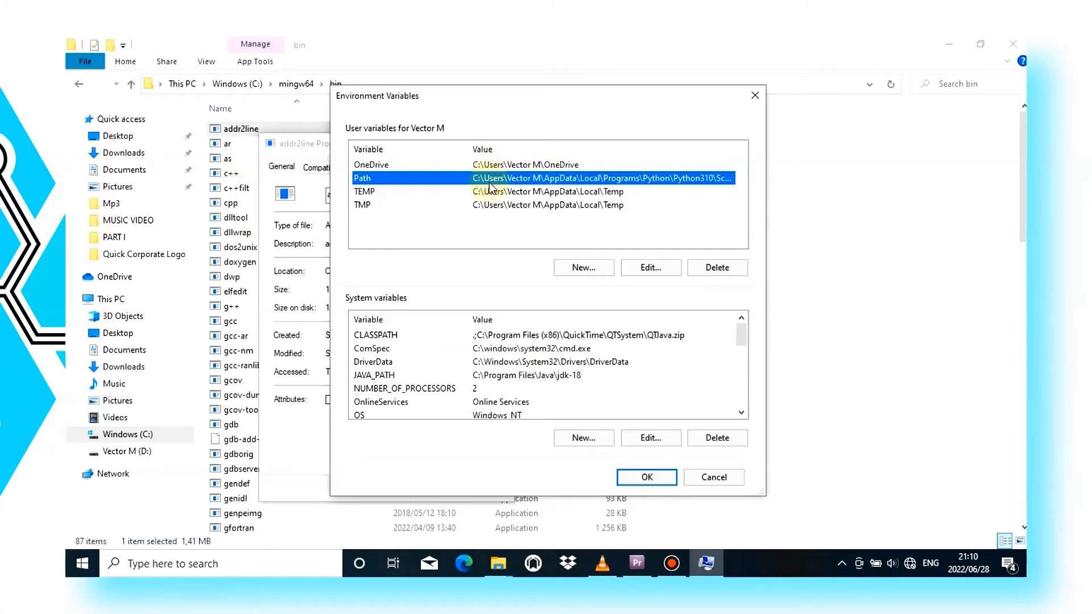
{"action": "left_click", "coordinate": [639, 272]}
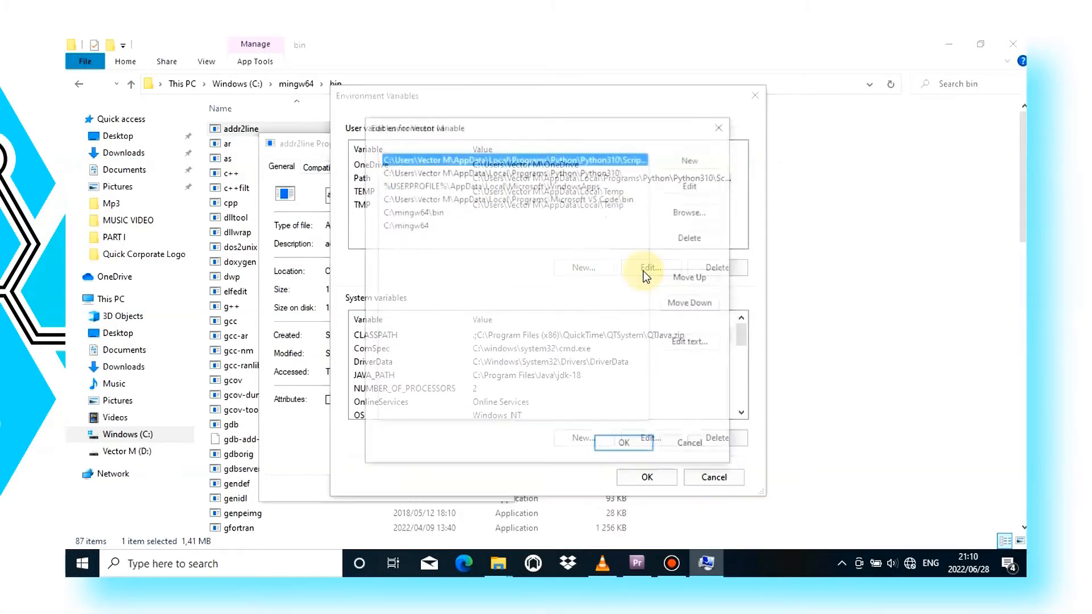
{"action": "left_click", "coordinate": [421, 215]}
{"action": "left_click", "coordinate": [428, 225]}
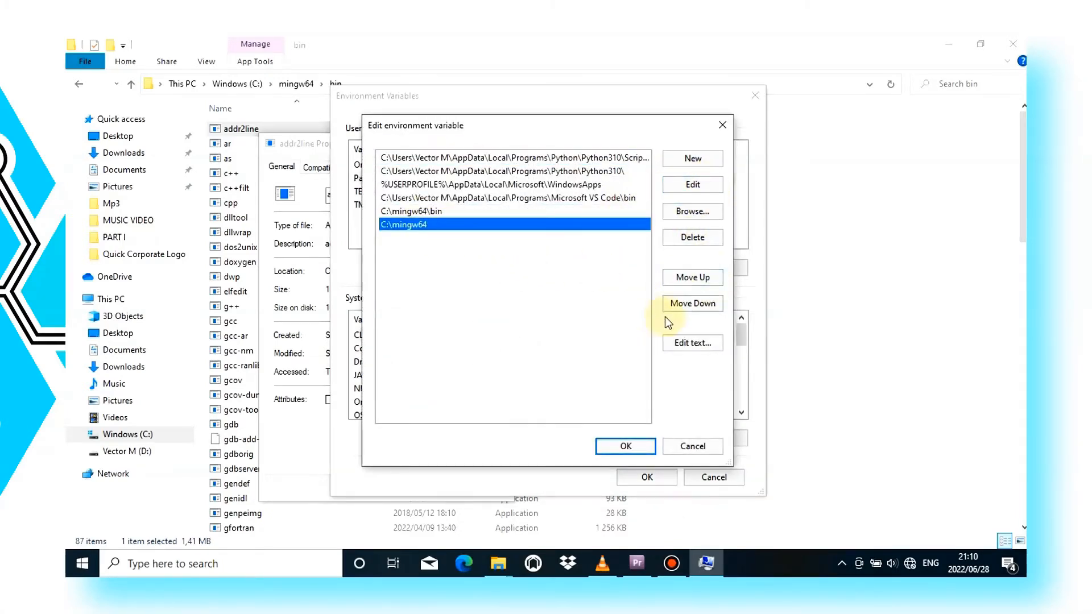
{"action": "left_click", "coordinate": [693, 158]}
{"action": "right_click", "coordinate": [392, 240]}
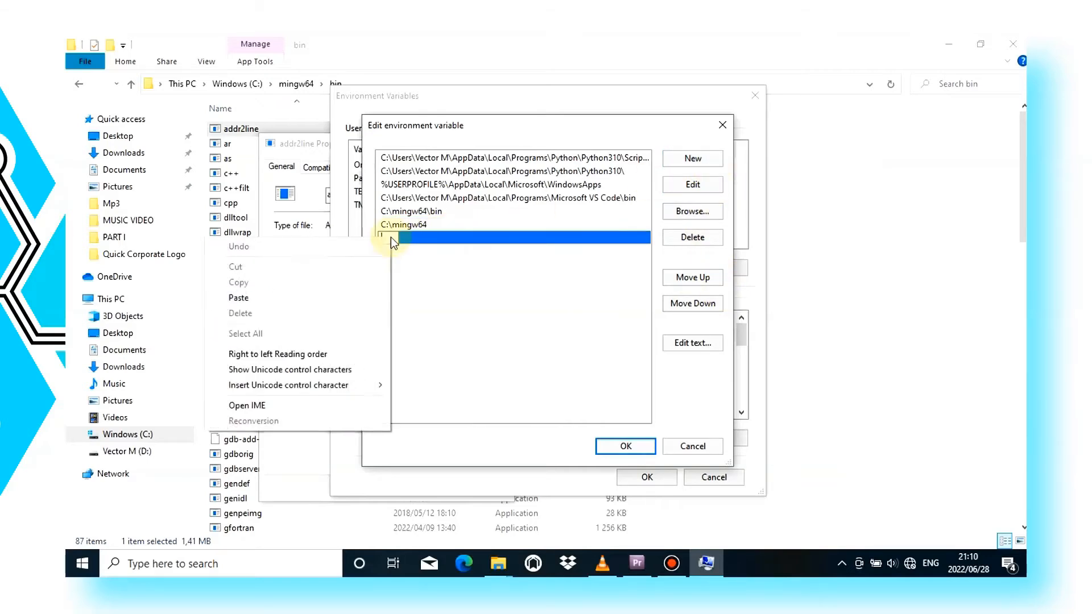
{"action": "left_click", "coordinate": [288, 299]}
{"action": "left_click", "coordinate": [514, 306]}
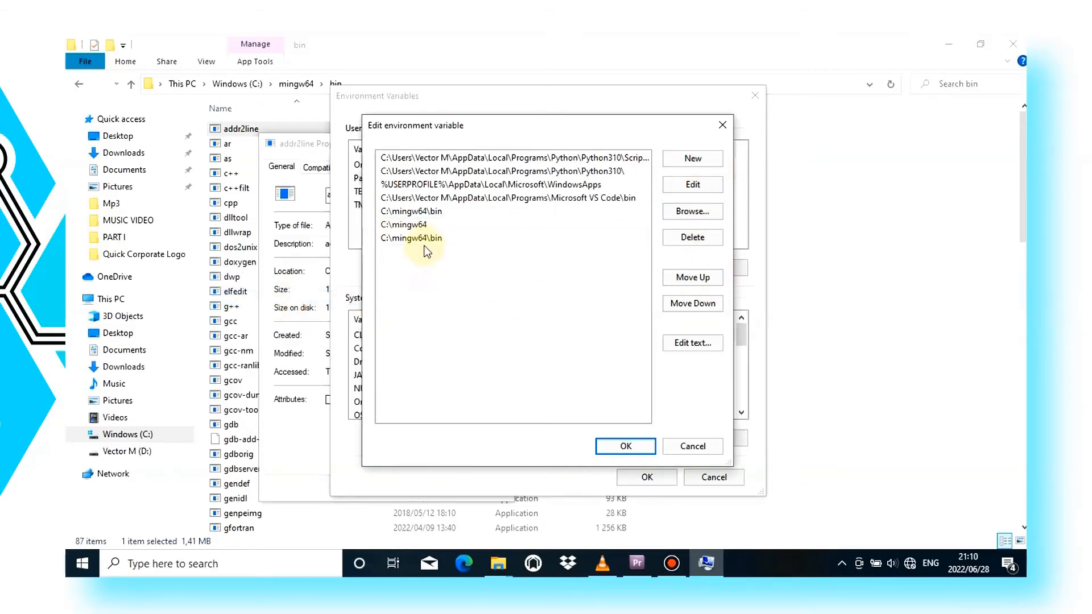
Step: Delete the duplicate last C:\mingw64\bin entry from the user Path variable and close the variable, system and file properties dialogs
{"action": "left_click", "coordinate": [424, 238]}
{"action": "left_click", "coordinate": [692, 237]}
{"action": "left_click", "coordinate": [626, 446]}
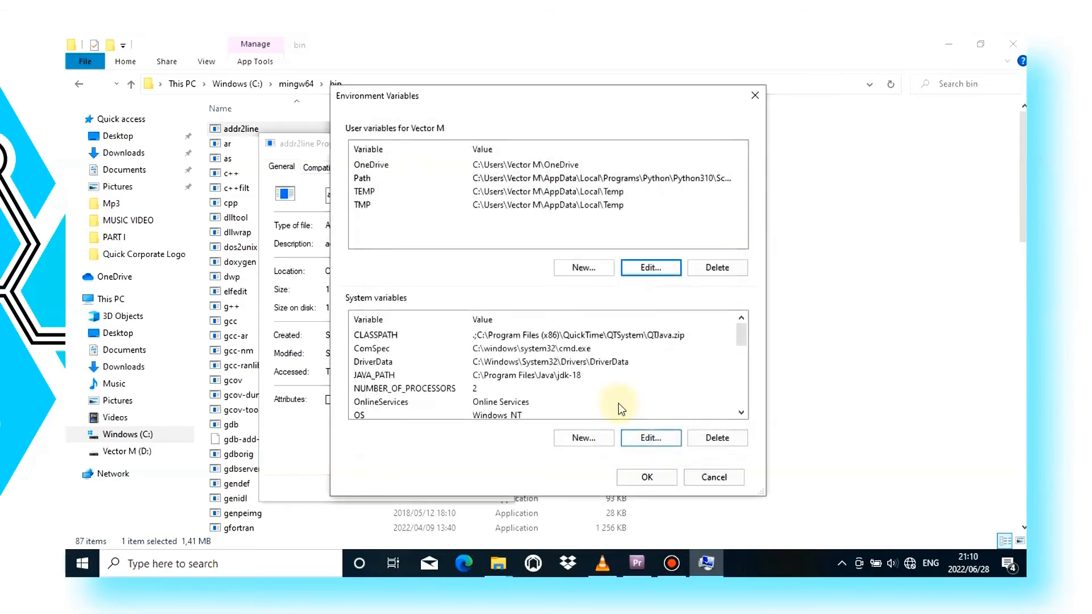
{"action": "scroll", "coordinate": [622, 408], "scroll_direction": "down", "scroll_amount": 5}
{"action": "left_click", "coordinate": [714, 477]}
{"action": "left_click", "coordinate": [566, 432]}
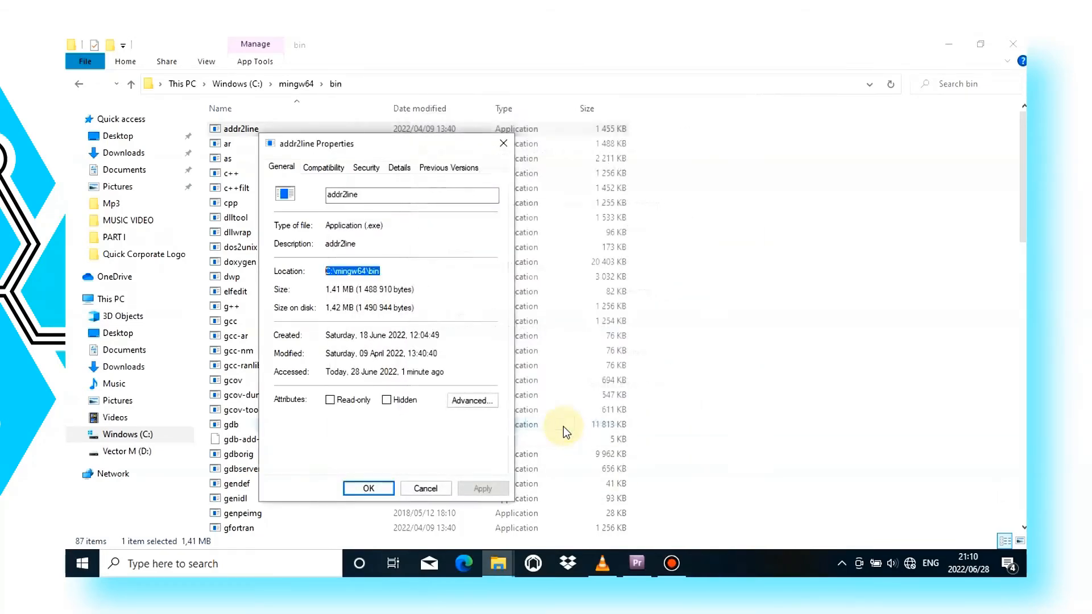
{"action": "left_click", "coordinate": [424, 488]}
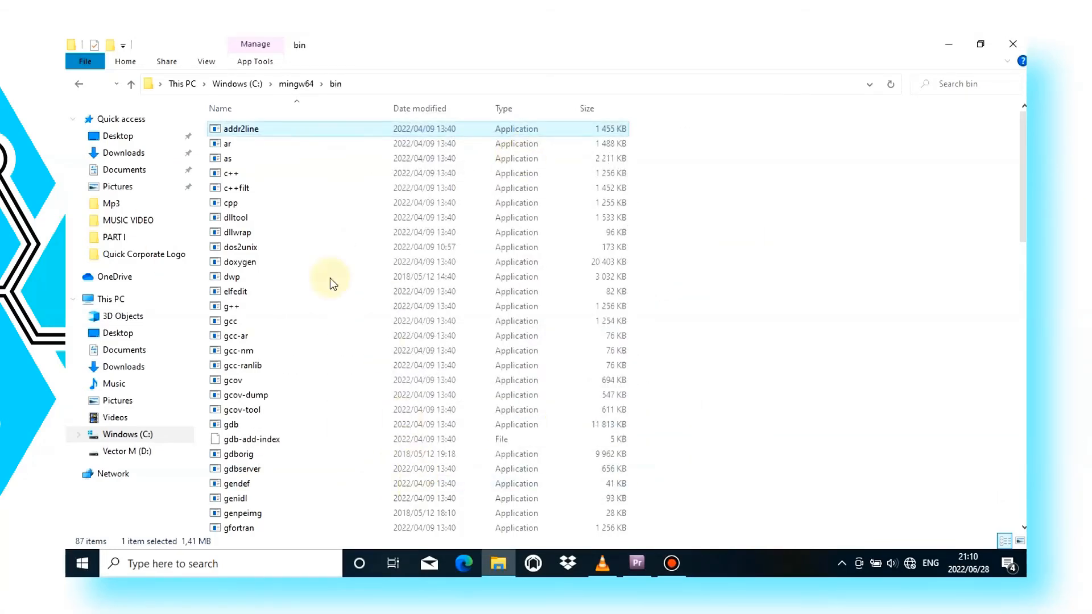
Step: Find Command Prompt with a Windows search for cmd and open it in a maximized window
{"action": "left_click", "coordinate": [200, 563]}
{"action": "type", "text": "c"}
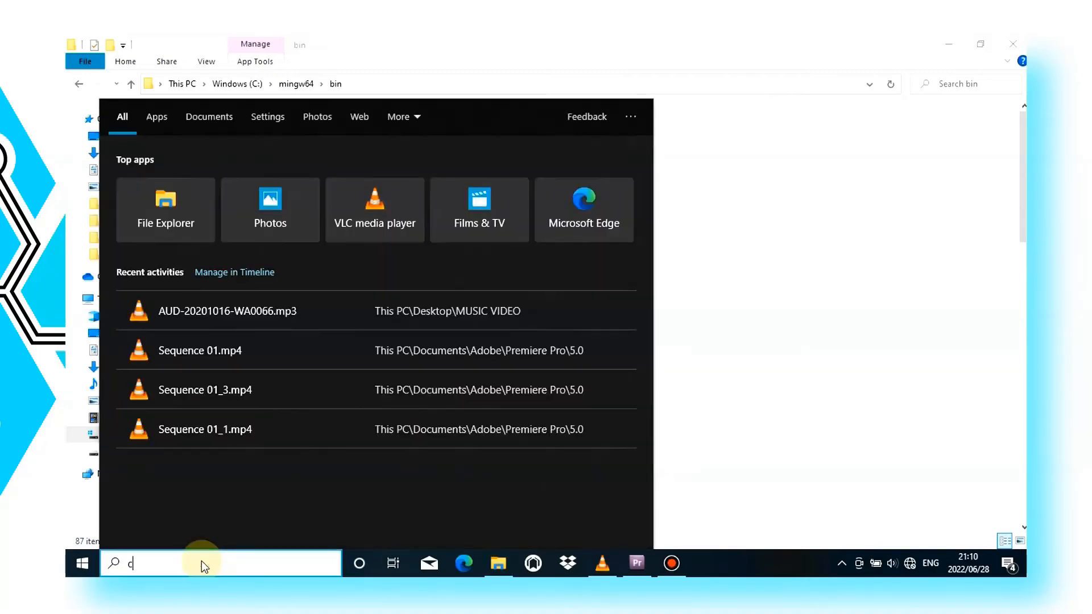
{"action": "type", "text": "md"}
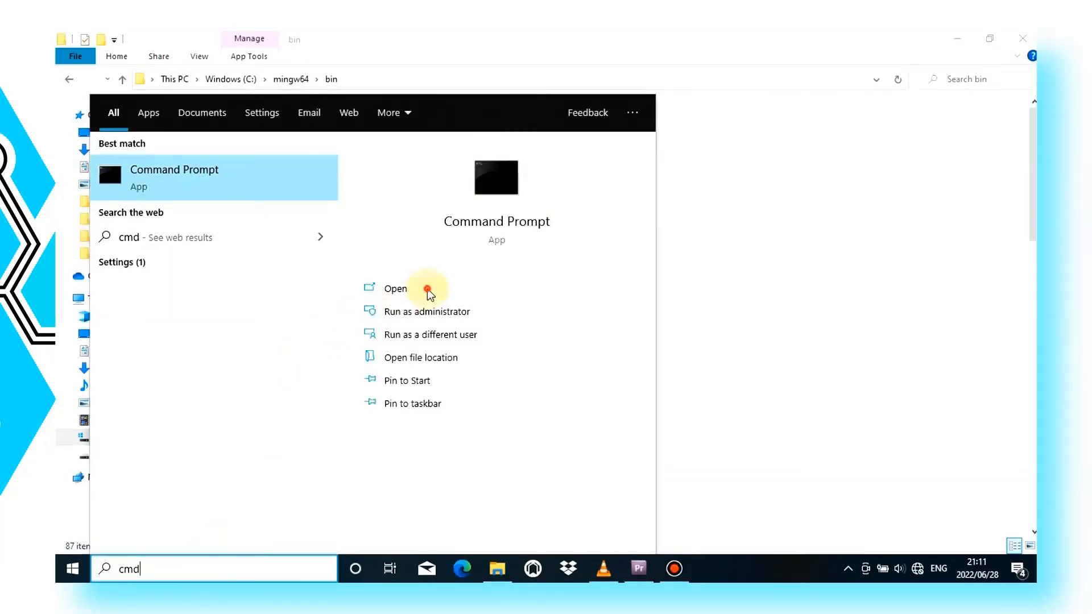
{"action": "left_click", "coordinate": [428, 290]}
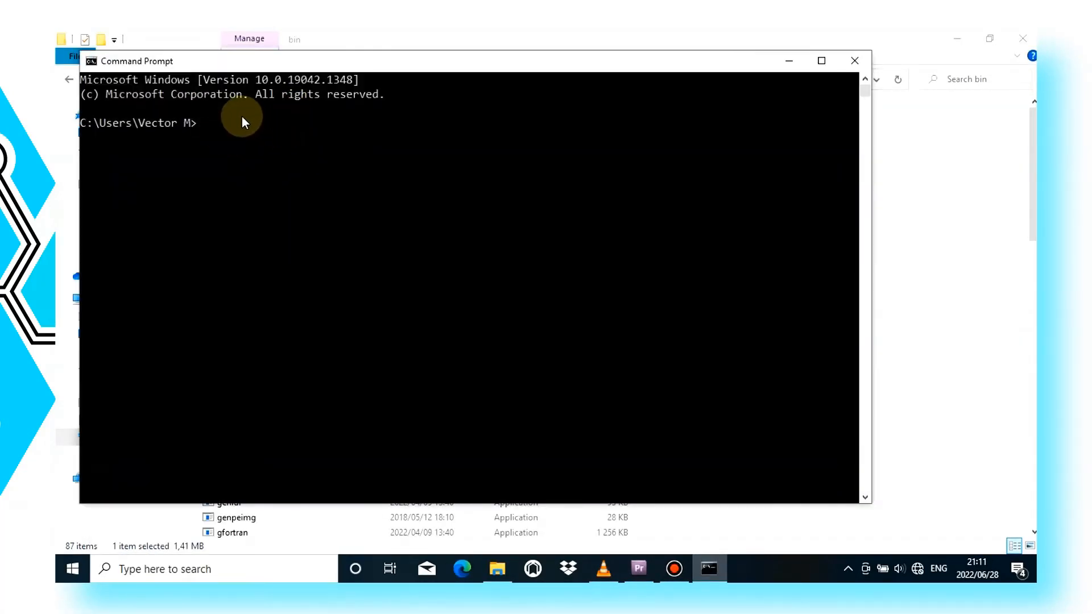
{"action": "left_click", "coordinate": [819, 61]}
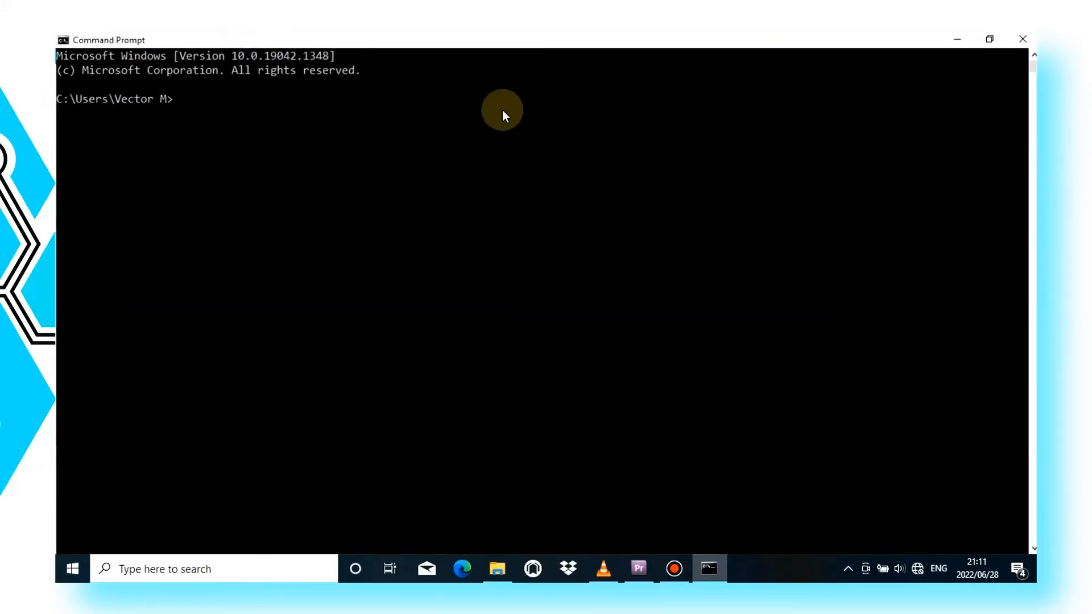
Step: Run gcc --version to check the compiler installation and highlight the version information it prints
{"action": "type", "text": "gcc --"}
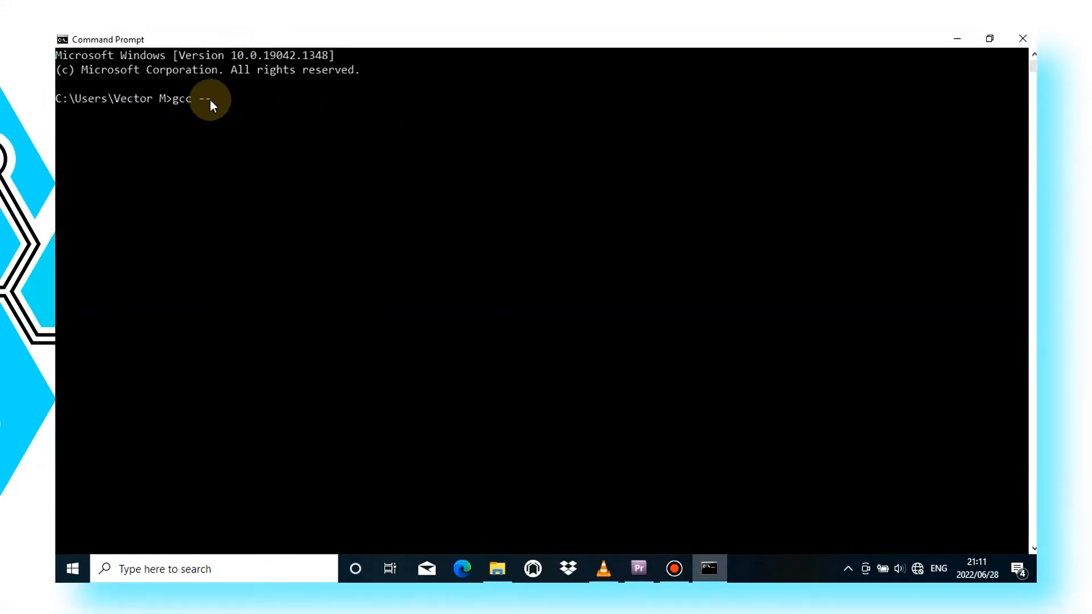
{"action": "type", "text": "version"}
{"action": "key", "text": "Return"}
{"action": "scroll", "coordinate": [390, 183], "scroll_direction": "down", "scroll_amount": 1}
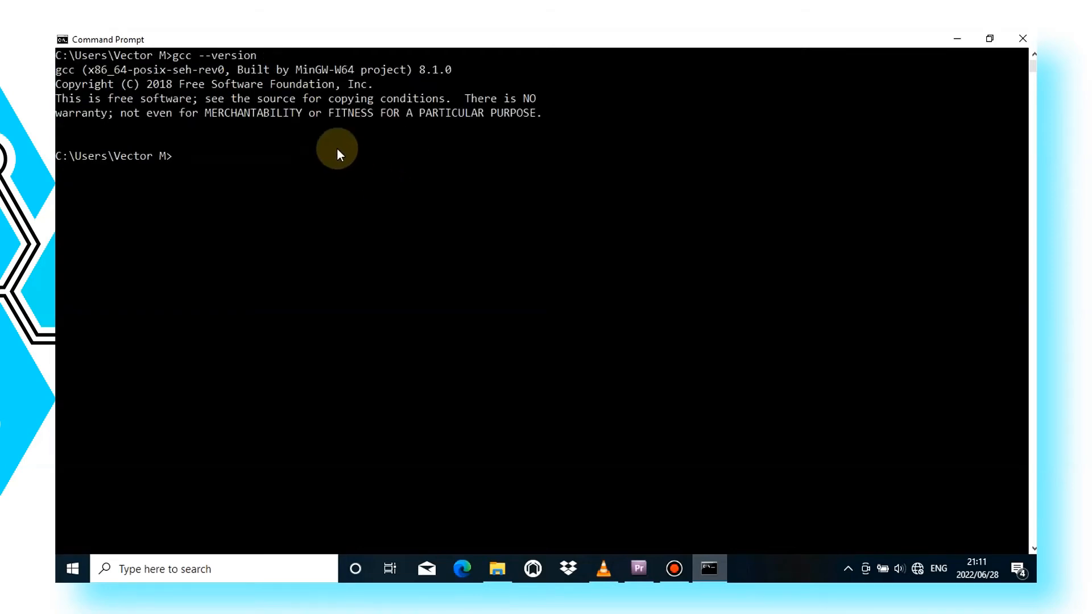
{"action": "scroll", "coordinate": [241, 126], "scroll_direction": "up", "scroll_amount": 1}
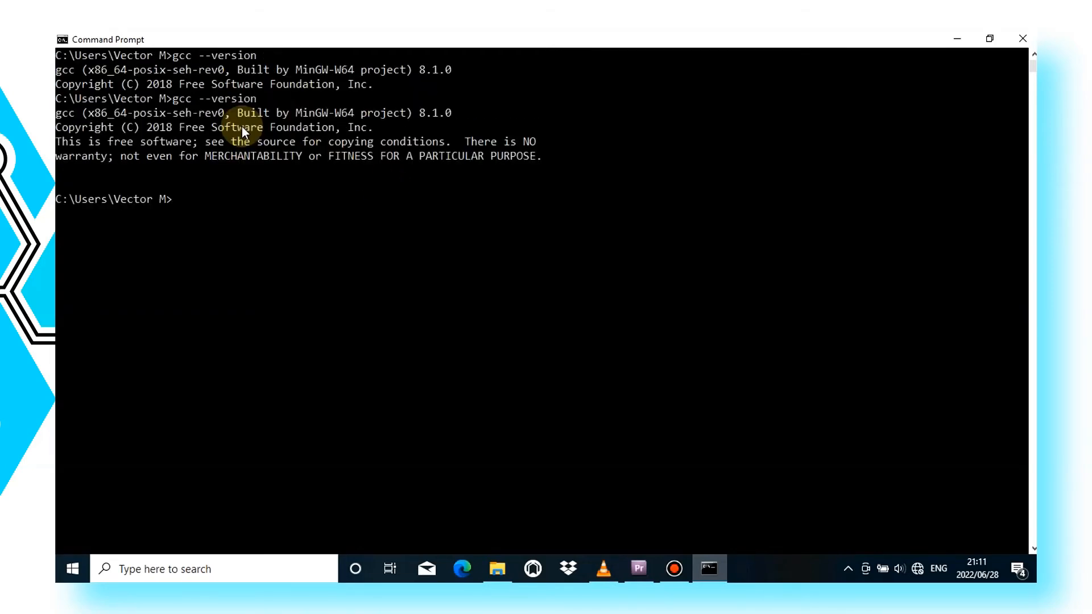
{"action": "left_click", "coordinate": [65, 112]}
{"action": "left_click_drag", "start_coordinate": [84, 112], "coordinate": [476, 189]}
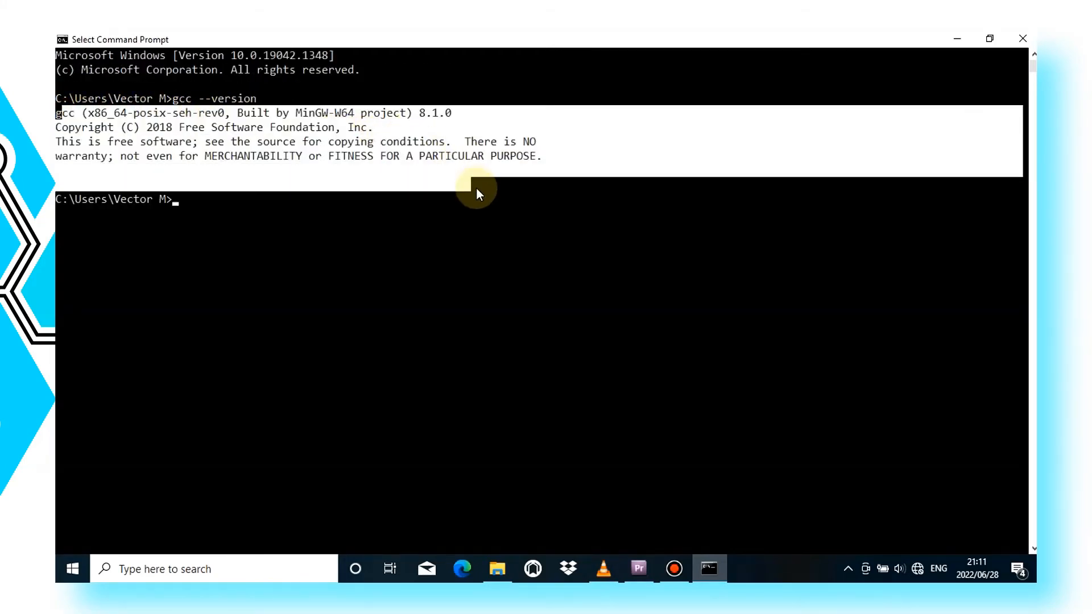
{"action": "left_click_drag", "start_coordinate": [558, 183], "coordinate": [78, 118]}
{"action": "left_click", "coordinate": [539, 180]}
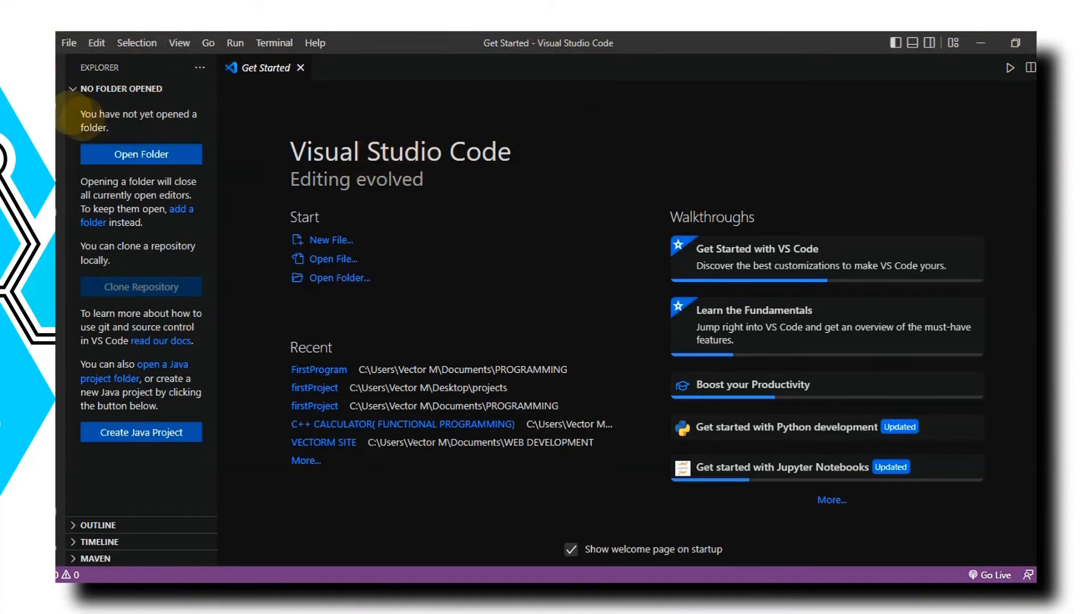
Step: Create a new folder named firstProgram on the Desktop and open it as the working folder
{"action": "left_click", "coordinate": [69, 43]}
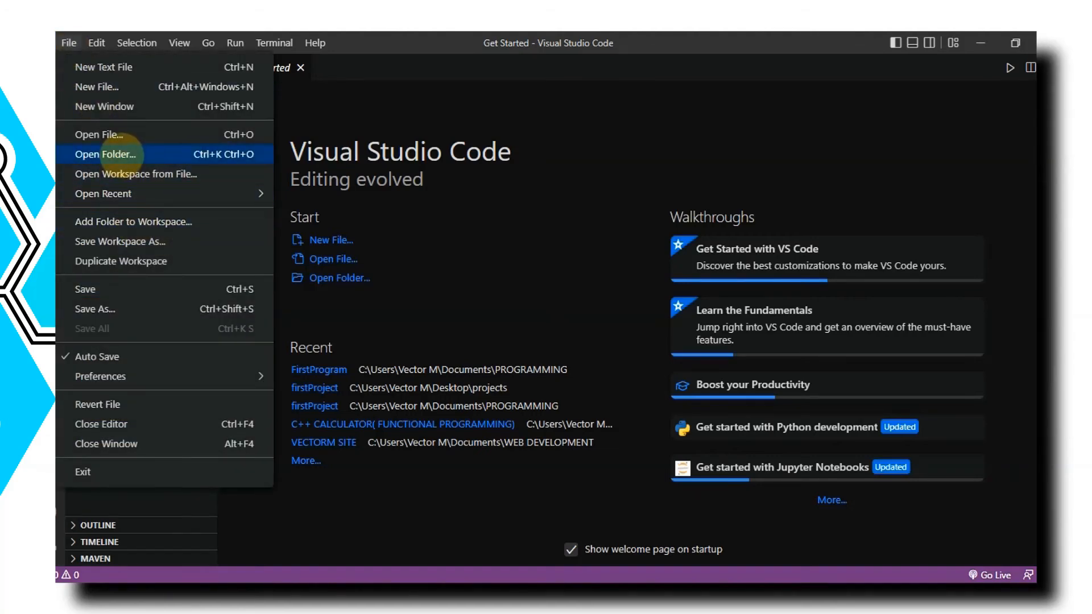
{"action": "left_click", "coordinate": [122, 154]}
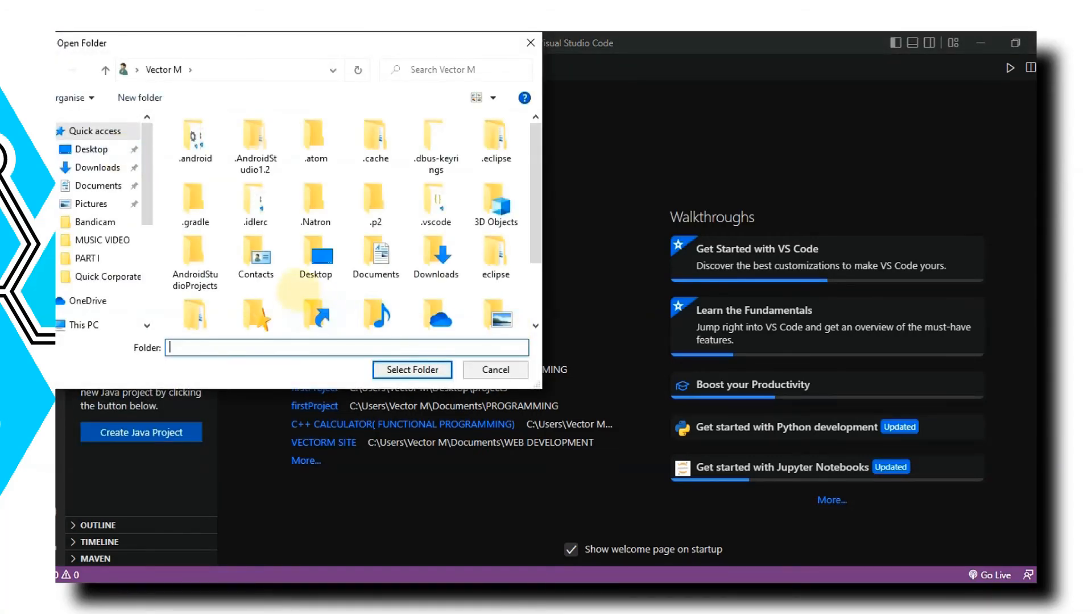
{"action": "scroll", "coordinate": [297, 291], "scroll_direction": "down", "scroll_amount": 2}
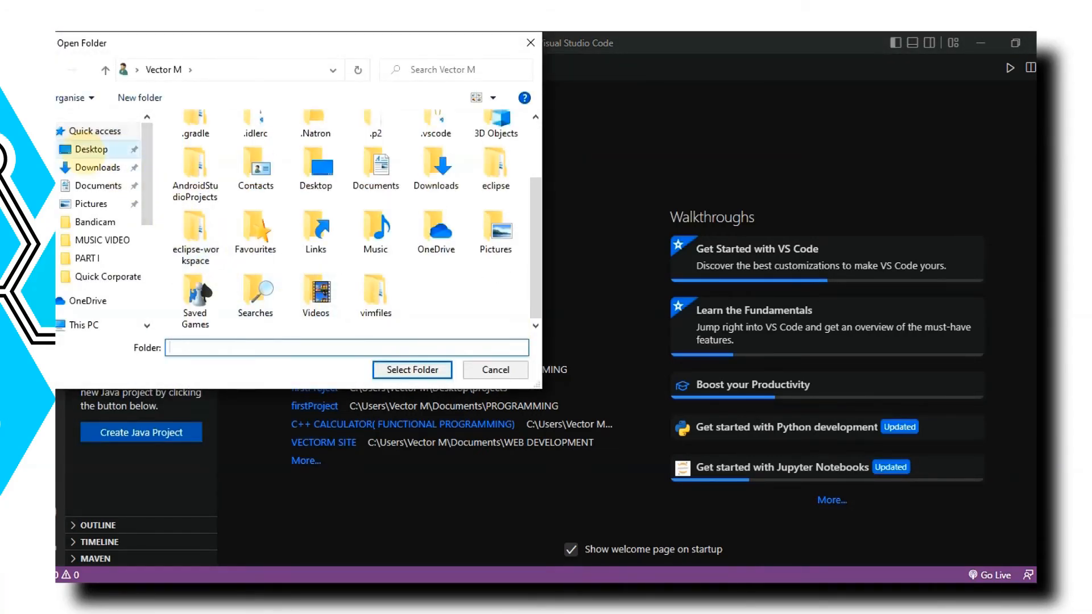
{"action": "left_click", "coordinate": [90, 149]}
{"action": "right_click", "coordinate": [156, 205]}
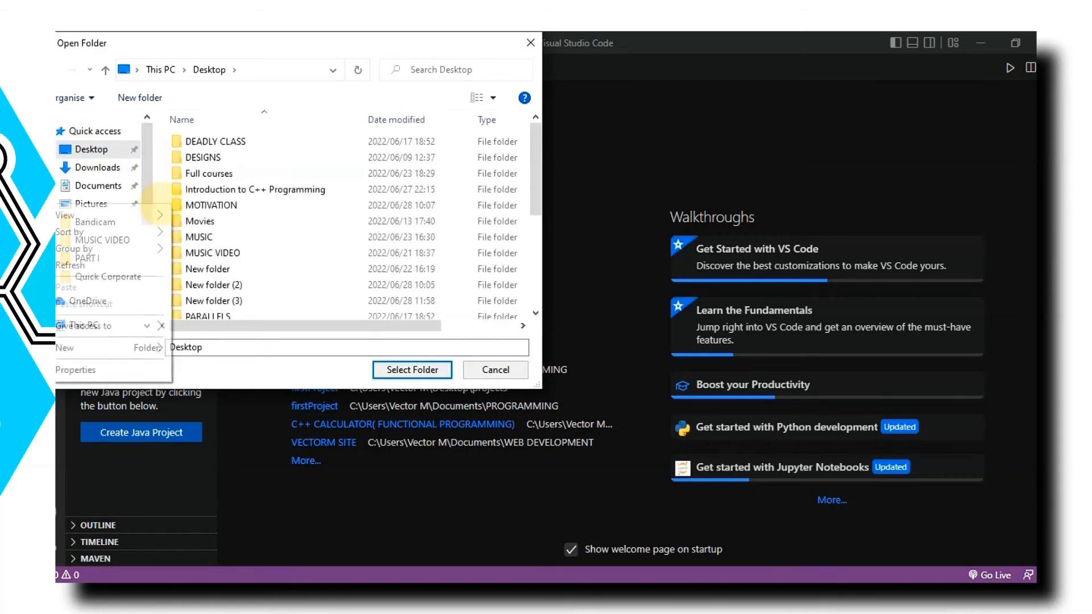
{"action": "mouse_move", "coordinate": [142, 347]}
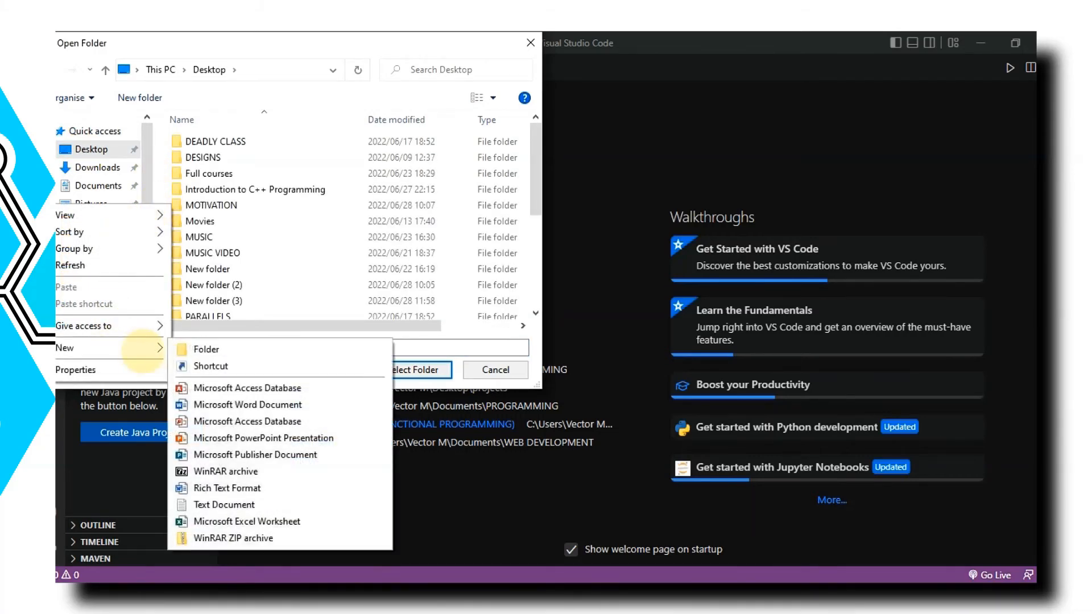
{"action": "left_click", "coordinate": [190, 347]}
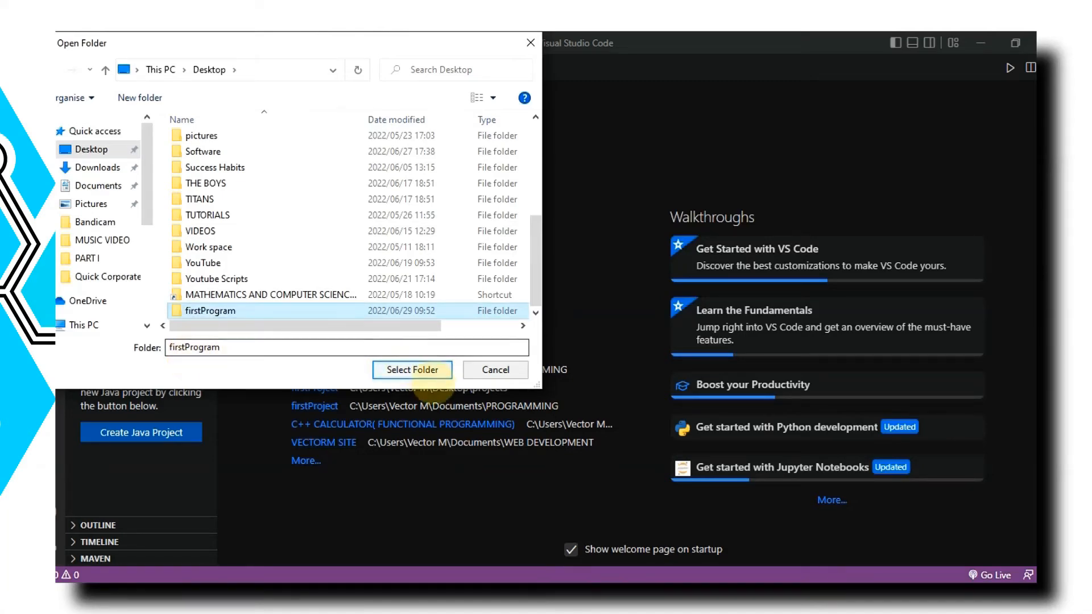
{"action": "left_click", "coordinate": [413, 370]}
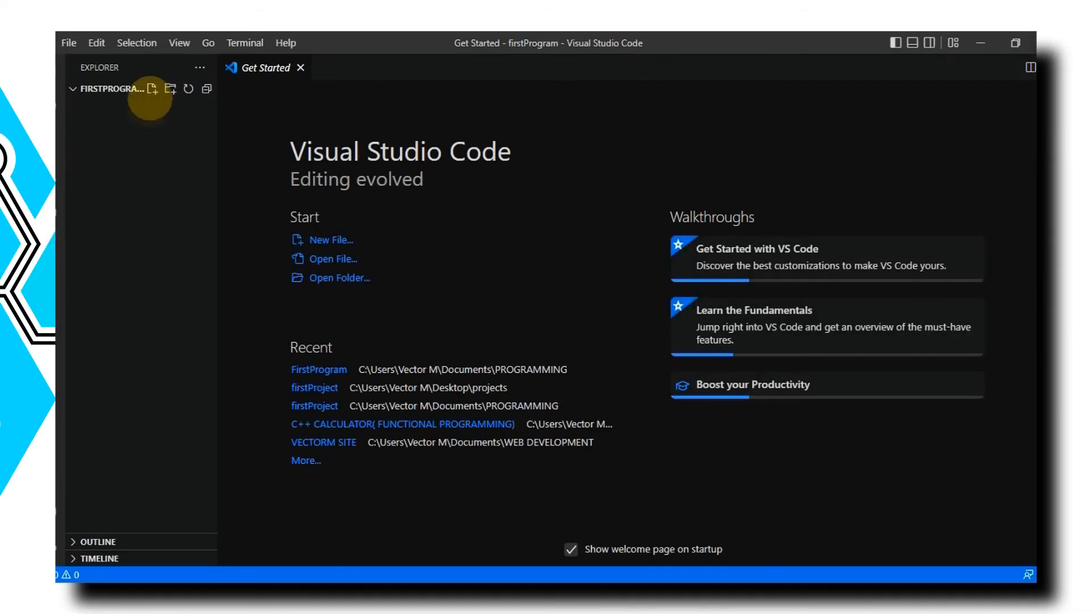
Step: Create a new file named firstprogram in the firstProgram folder
{"action": "left_click", "coordinate": [152, 89]}
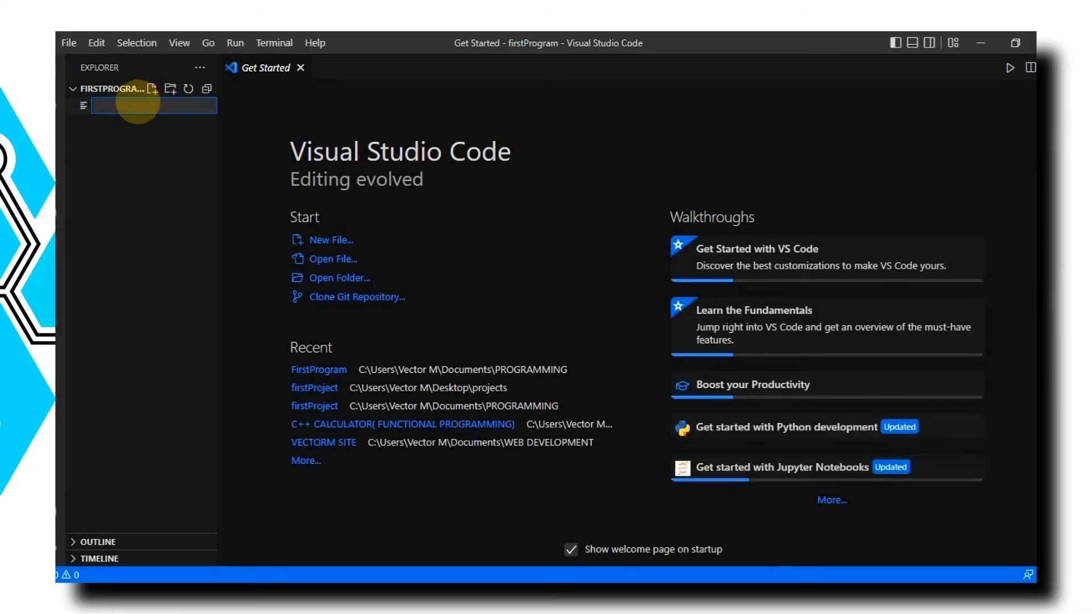
{"action": "type", "text": "firstprogram"}
{"action": "key", "text": "Return"}
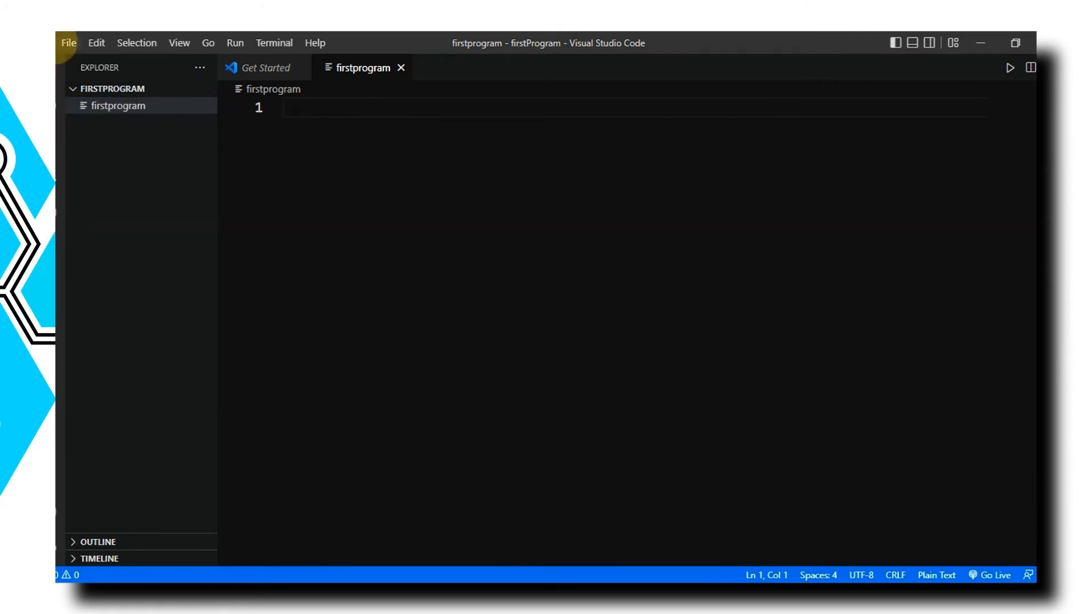
Step: Save the firstprogram file as a C++ file in the firstProgram folder
{"action": "left_click", "coordinate": [68, 43]}
{"action": "left_click", "coordinate": [117, 291]}
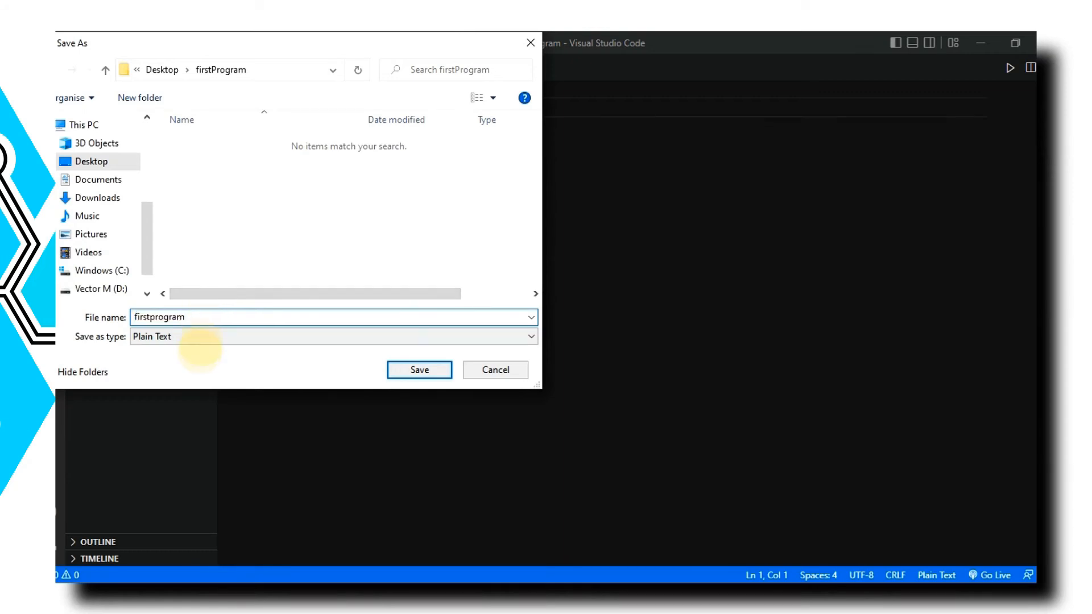
{"action": "left_click", "coordinate": [199, 340]}
{"action": "left_click", "coordinate": [171, 97]}
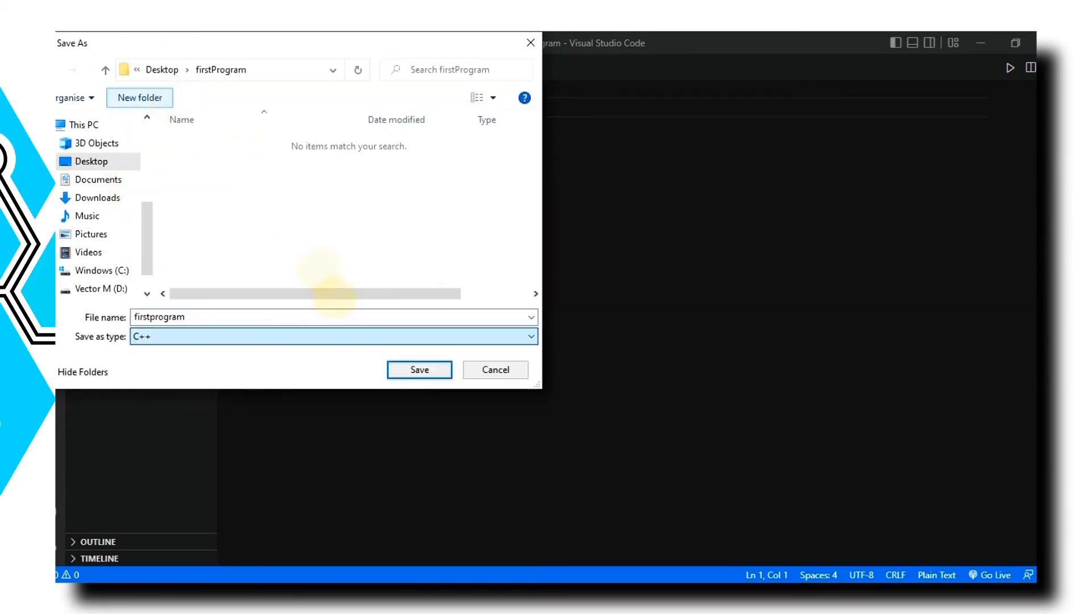
{"action": "left_click", "coordinate": [405, 368]}
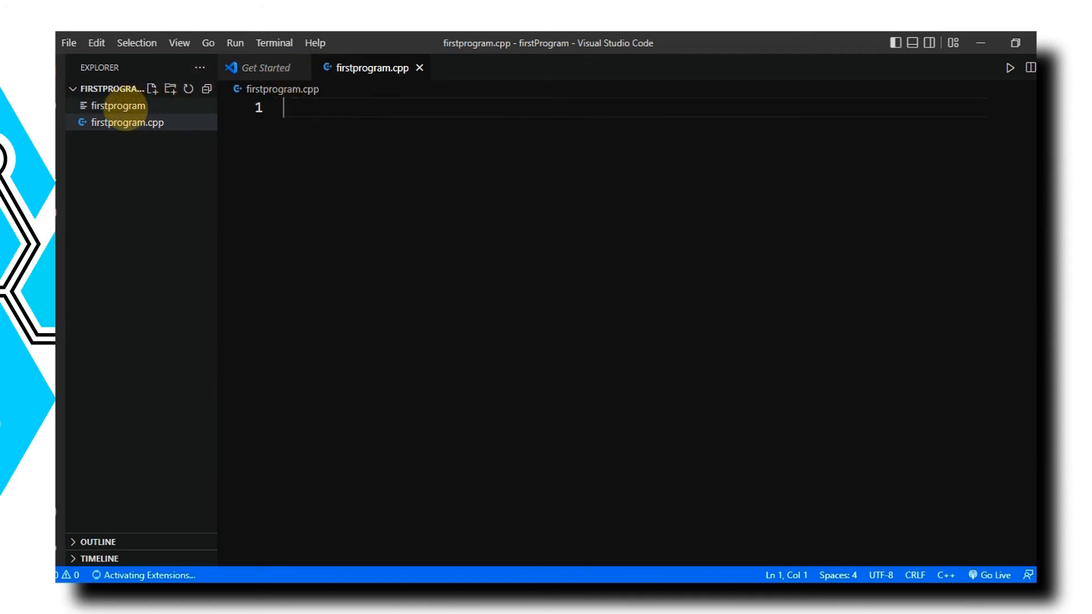
Step: Delete the firstprogram file without an extension by moving it to the Recycle Bin
{"action": "left_click", "coordinate": [114, 119]}
{"action": "right_click", "coordinate": [130, 110]}
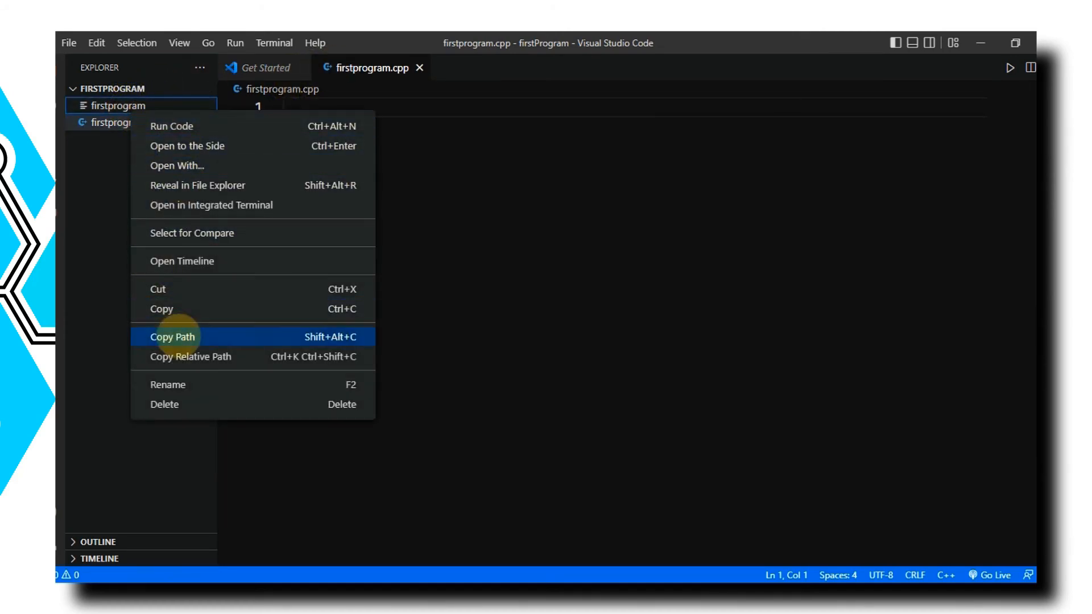
{"action": "left_click", "coordinate": [164, 404]}
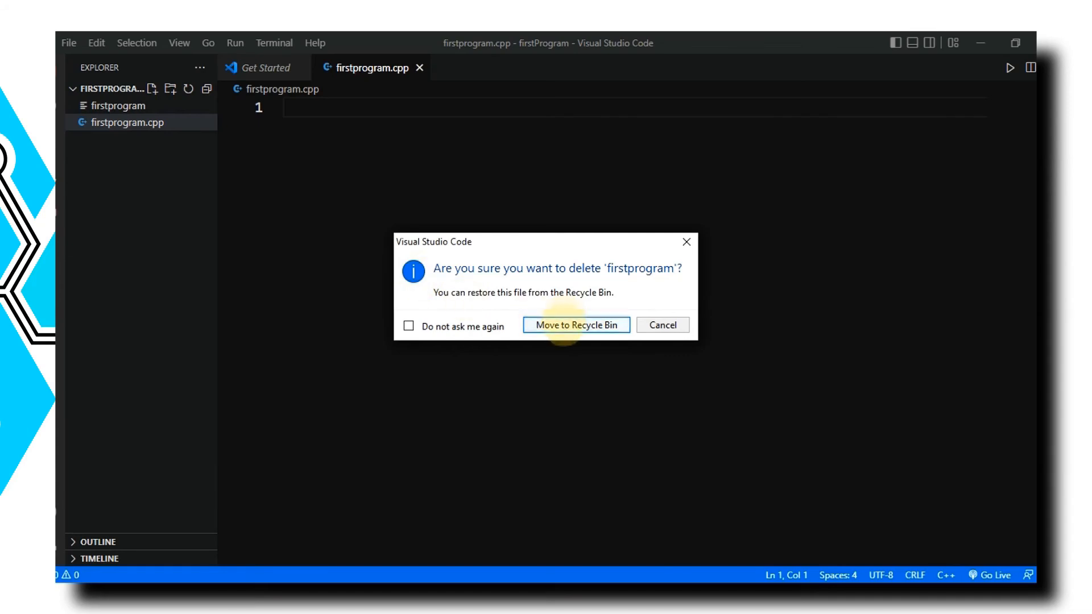
{"action": "left_click", "coordinate": [576, 325]}
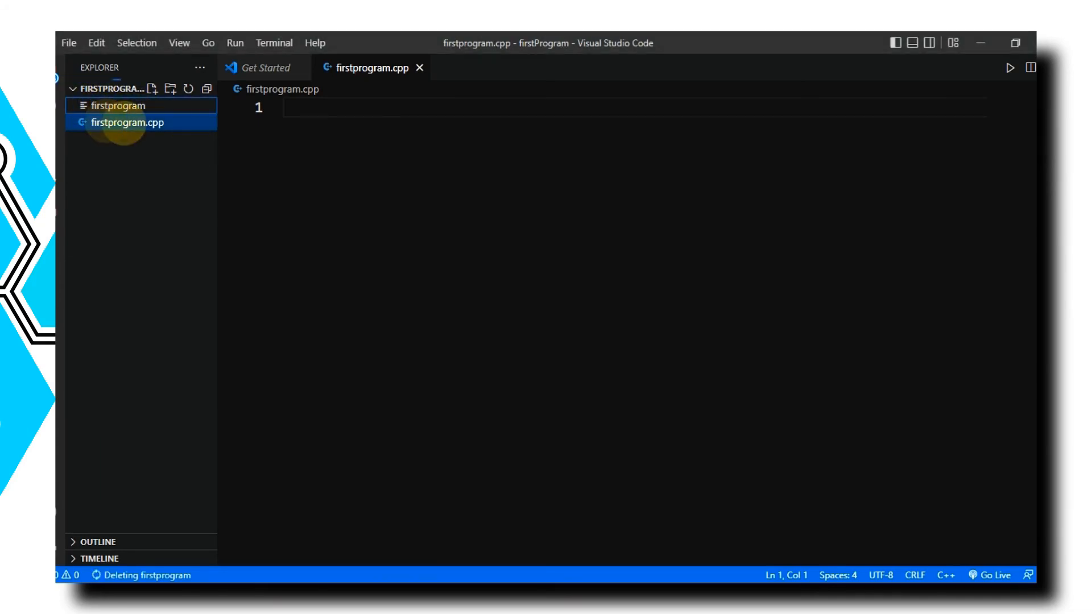
Step: Begin firstprogram.cpp with the lines #include<iostream> and using namespace std; followed by a blank line
{"action": "left_click", "coordinate": [124, 123]}
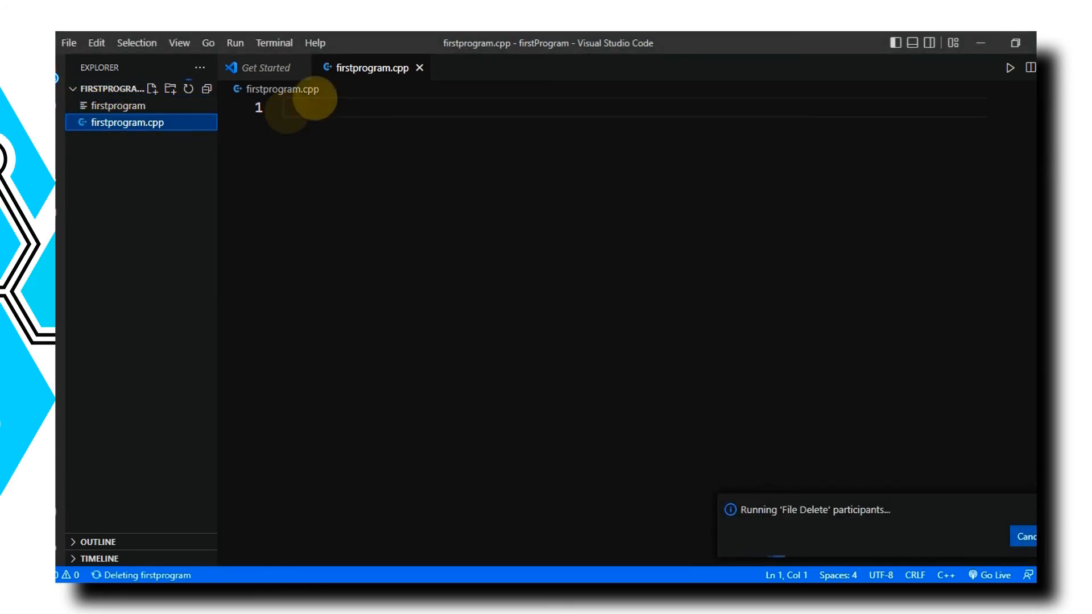
{"action": "left_click", "coordinate": [334, 114]}
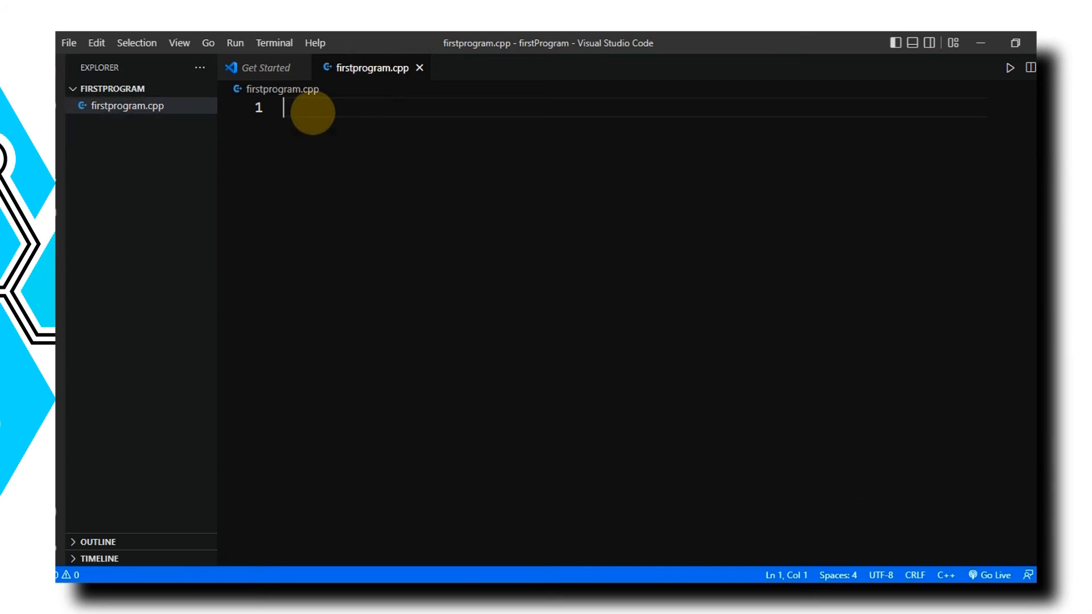
{"action": "type", "text": "E"}
{"action": "key", "text": "BackSpace"}
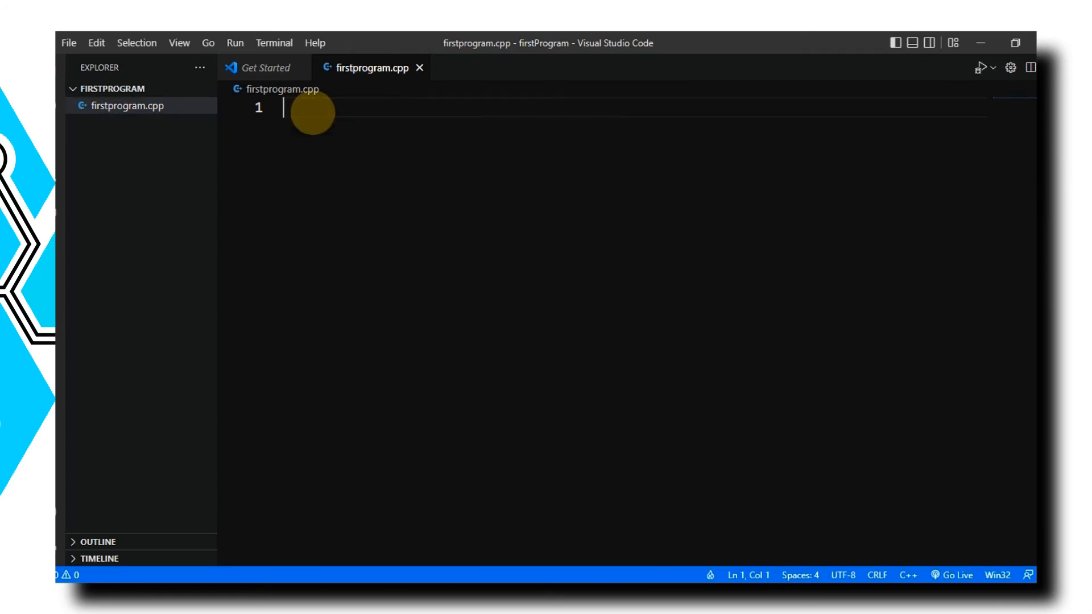
{"action": "type", "text": "#include<iostream>"}
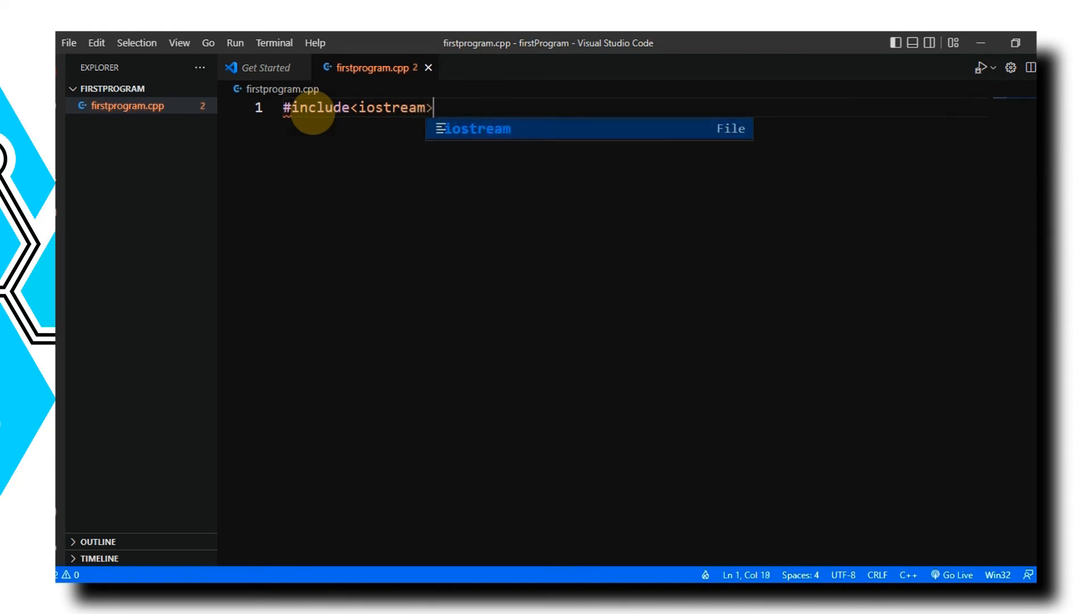
{"action": "key", "text": "Return"}
{"action": "type", "text": "using namespace std"}
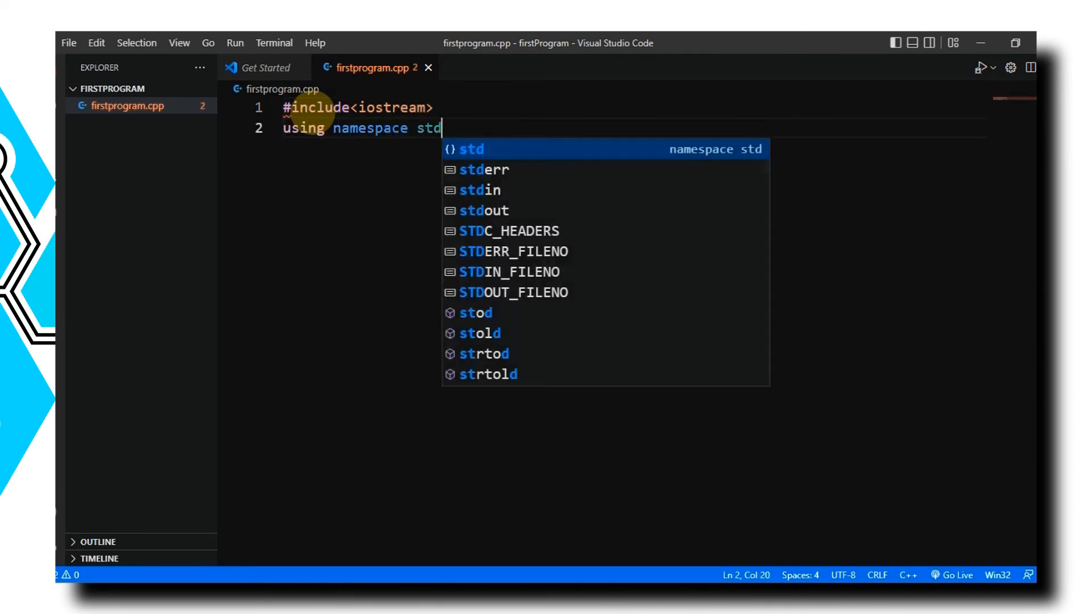
{"action": "type", "text": ";"}
{"action": "key", "text": "Return"}
{"action": "key", "text": "Return"}
Step: Write an int main() function containing cout<<"Hello world"; and return 0;
{"action": "type", "text": "int main(){"}
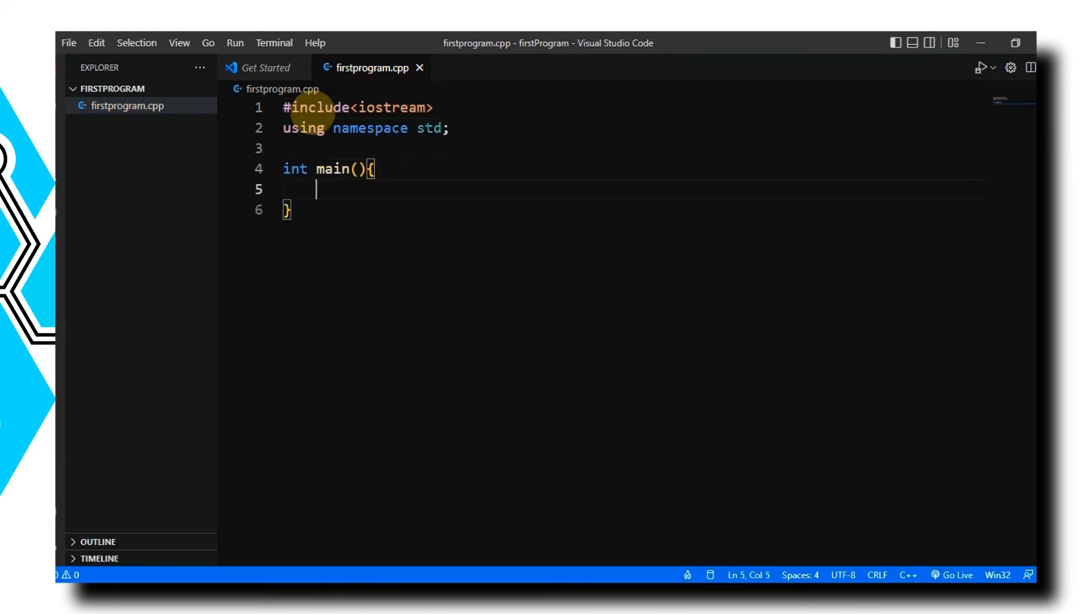
{"action": "type", "text": "cout<<\"Hello world"}
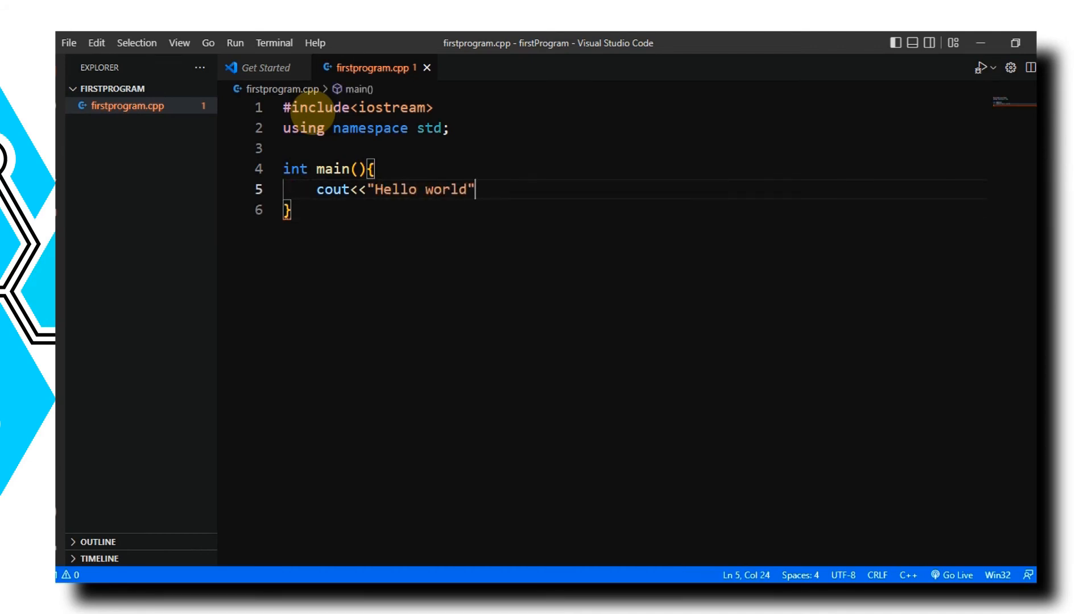
{"action": "type", "text": "return 0;"}
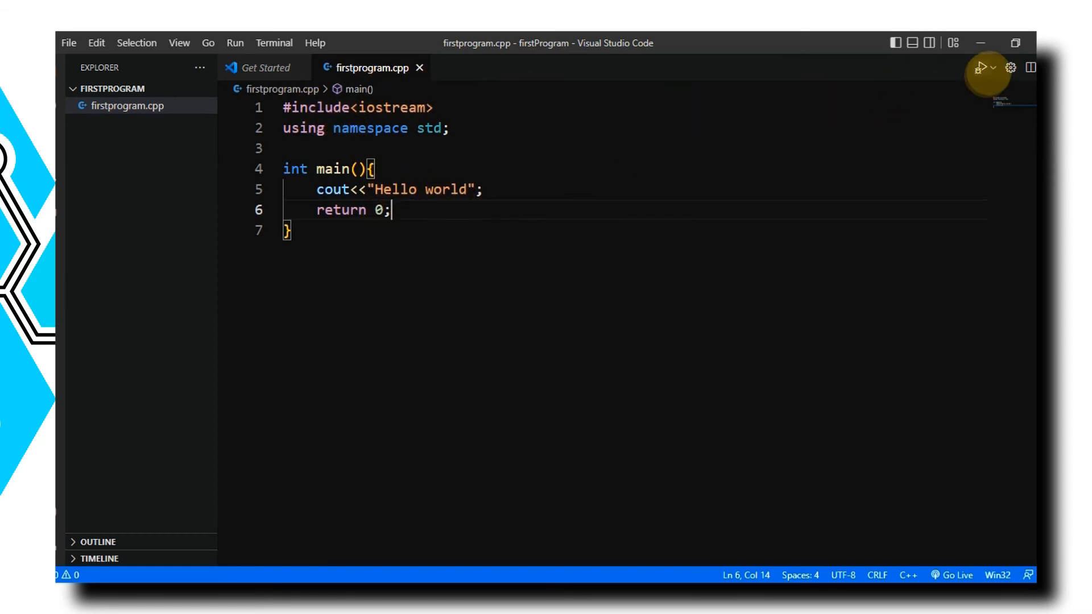
Step: Run firstprogram.cpp with the Run Code option
{"action": "left_click", "coordinate": [993, 68]}
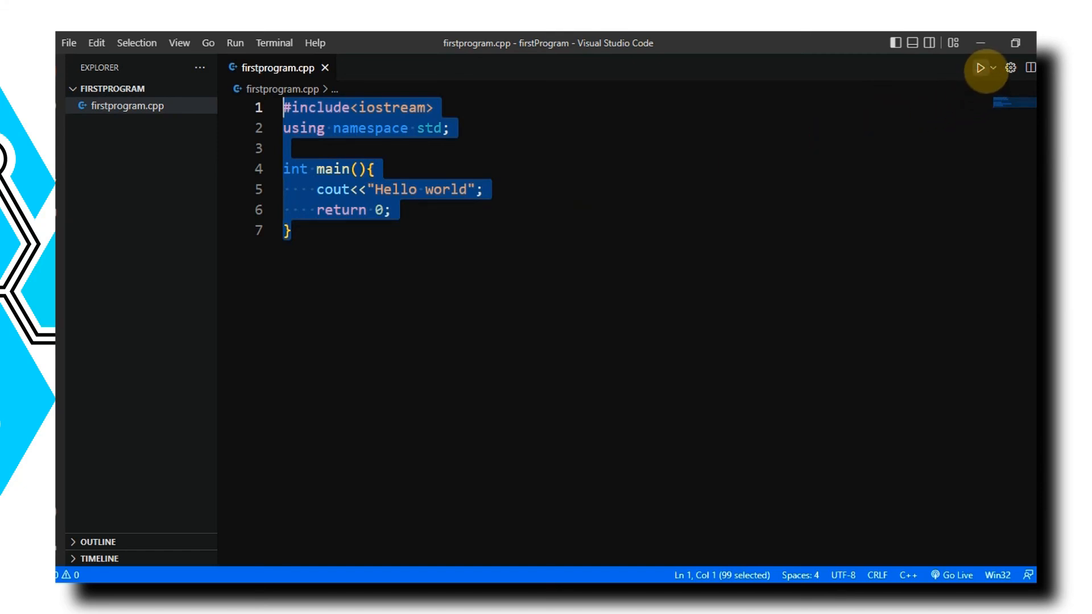
{"action": "left_click", "coordinate": [993, 68]}
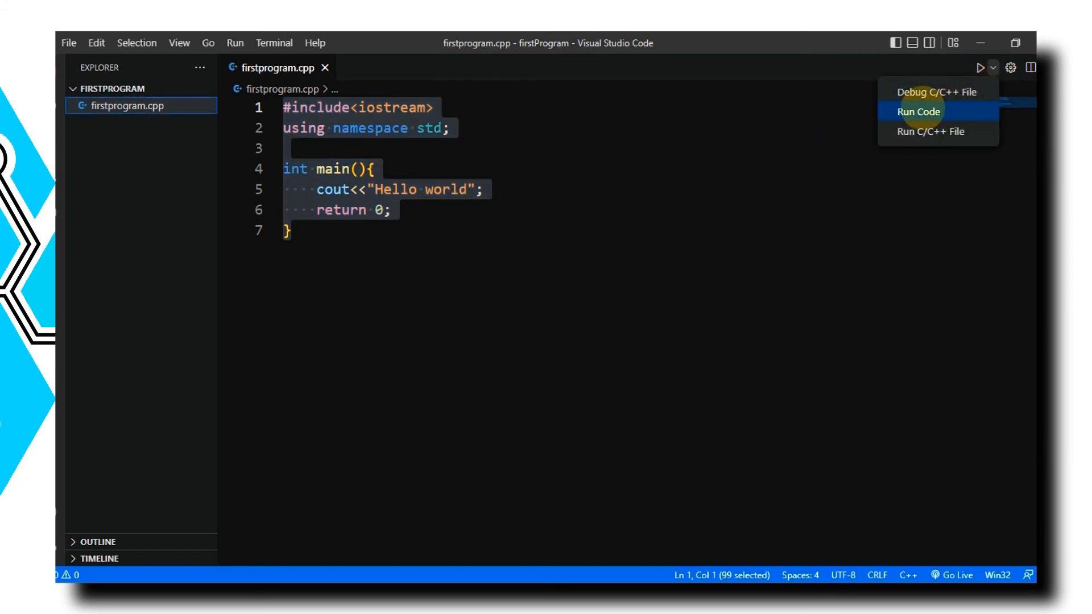
{"action": "left_click", "coordinate": [916, 111]}
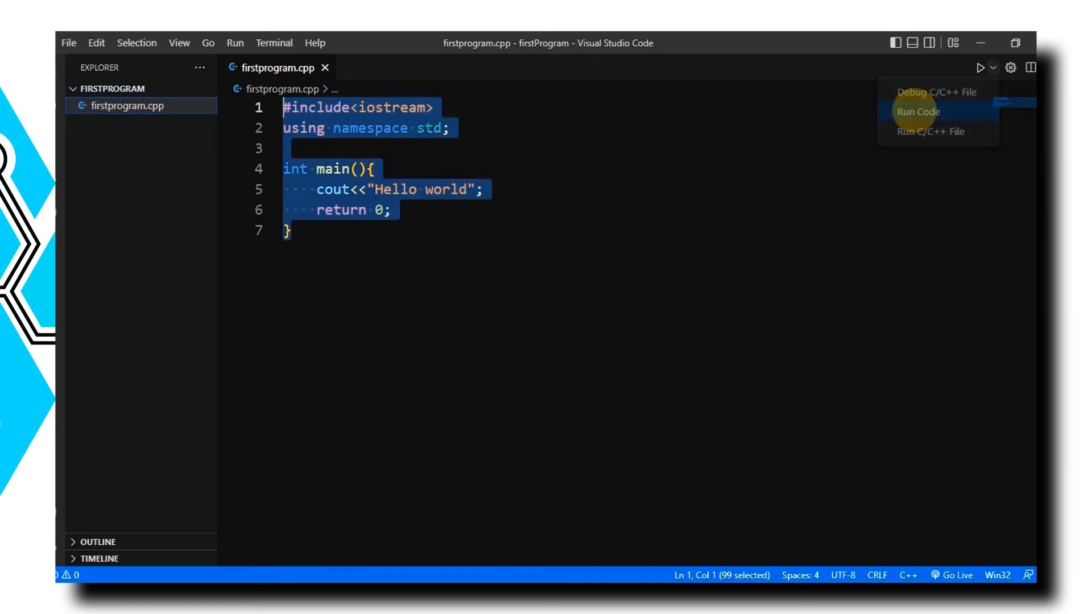
Step: Examine the run output, highlighting part of the compile command and the text the program prints
{"action": "left_click_drag", "start_coordinate": [349, 404], "coordinate": [869, 404]}
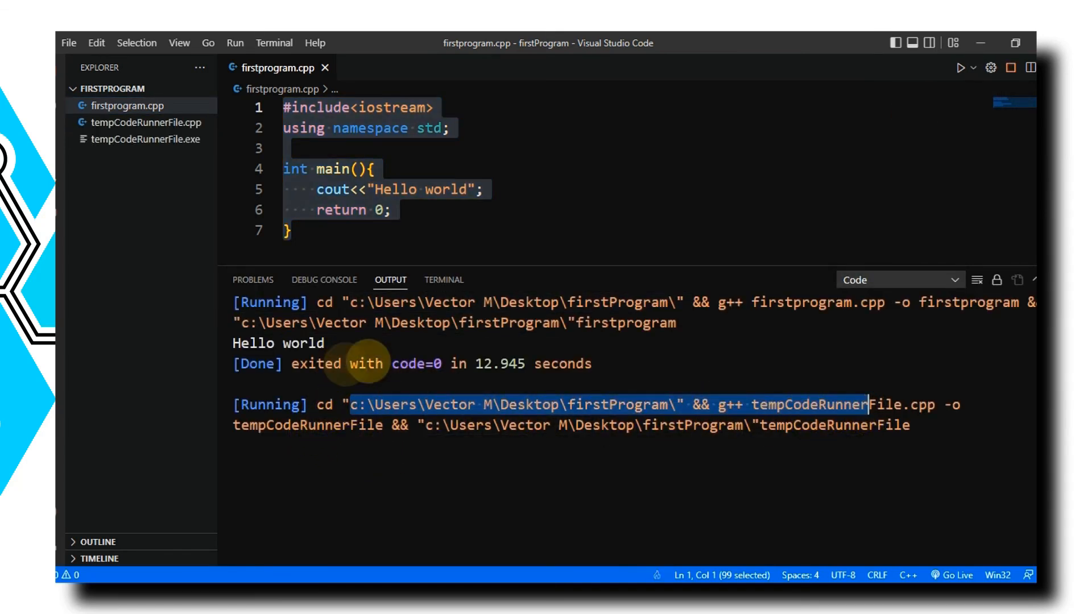
{"action": "left_click_drag", "start_coordinate": [325, 445], "coordinate": [207, 446]}
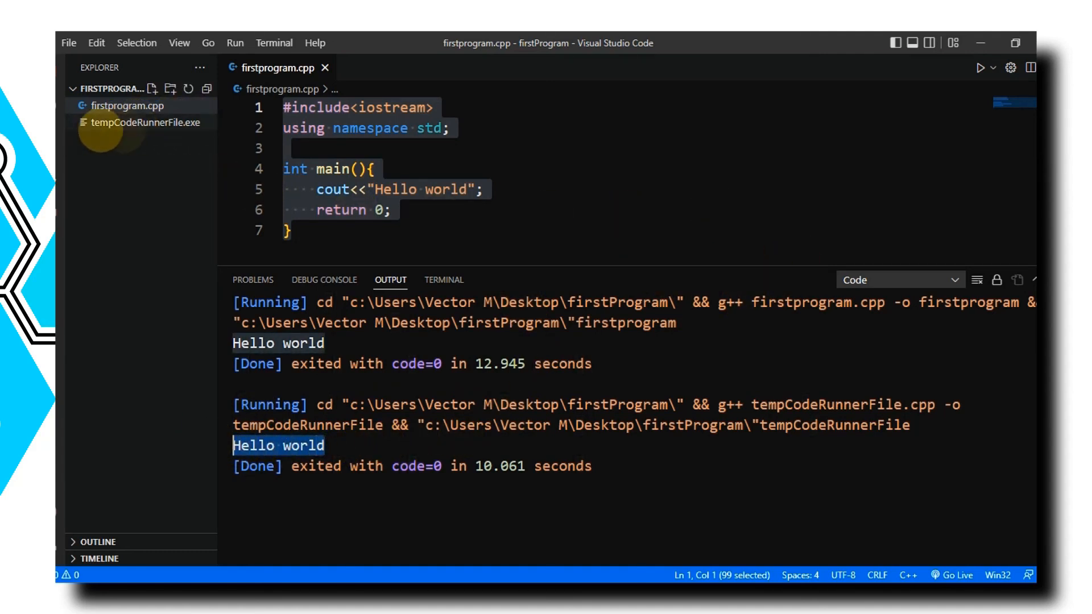
{"action": "left_click", "coordinate": [328, 447]}
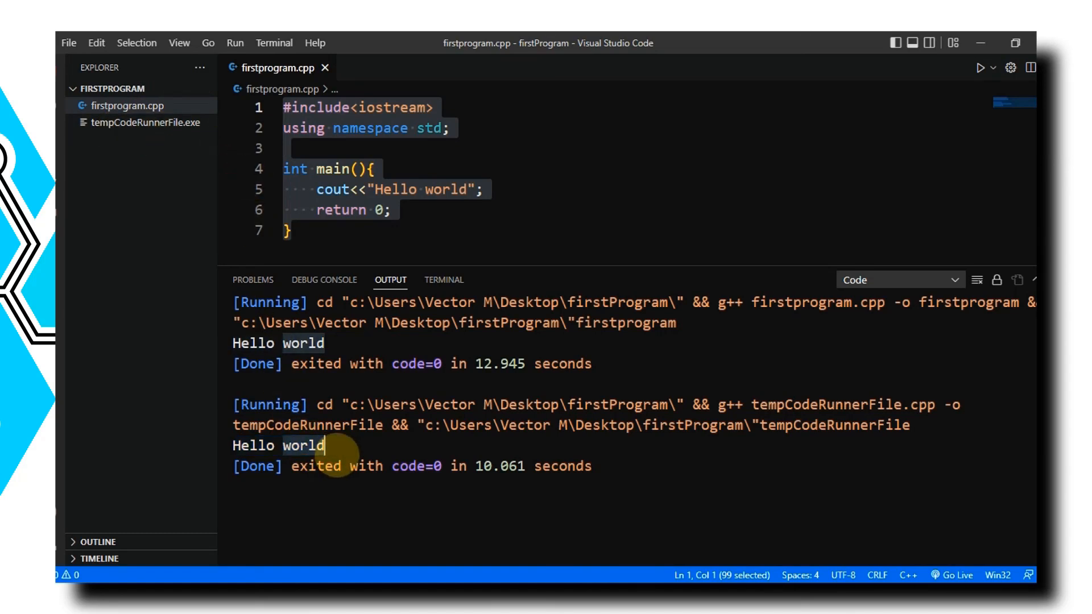
{"action": "left_click_drag", "start_coordinate": [330, 448], "coordinate": [220, 446]}
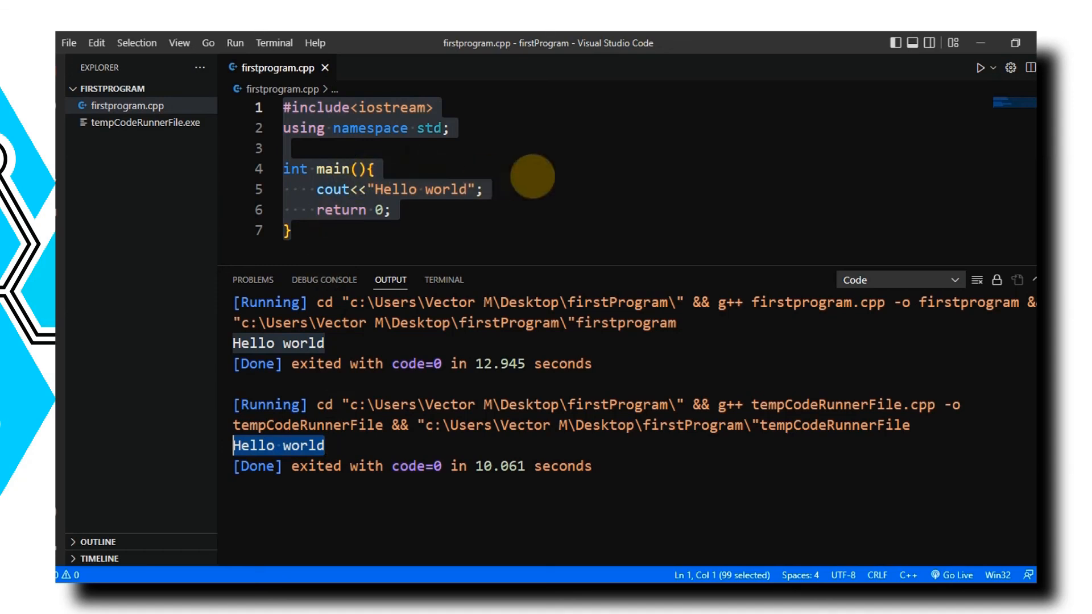
Step: Highlight the #include<iostream> and using namespace std; lines in the code for review
{"action": "left_click", "coordinate": [526, 173]}
{"action": "left_click_drag", "start_coordinate": [449, 108], "coordinate": [239, 109]}
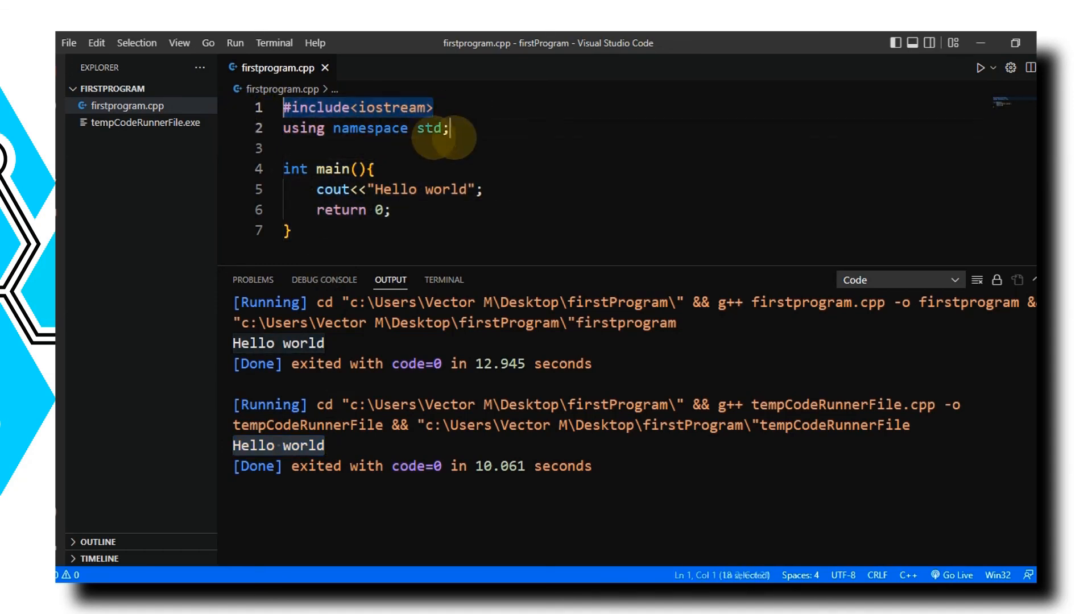
{"action": "left_click_drag", "start_coordinate": [459, 129], "coordinate": [244, 128]}
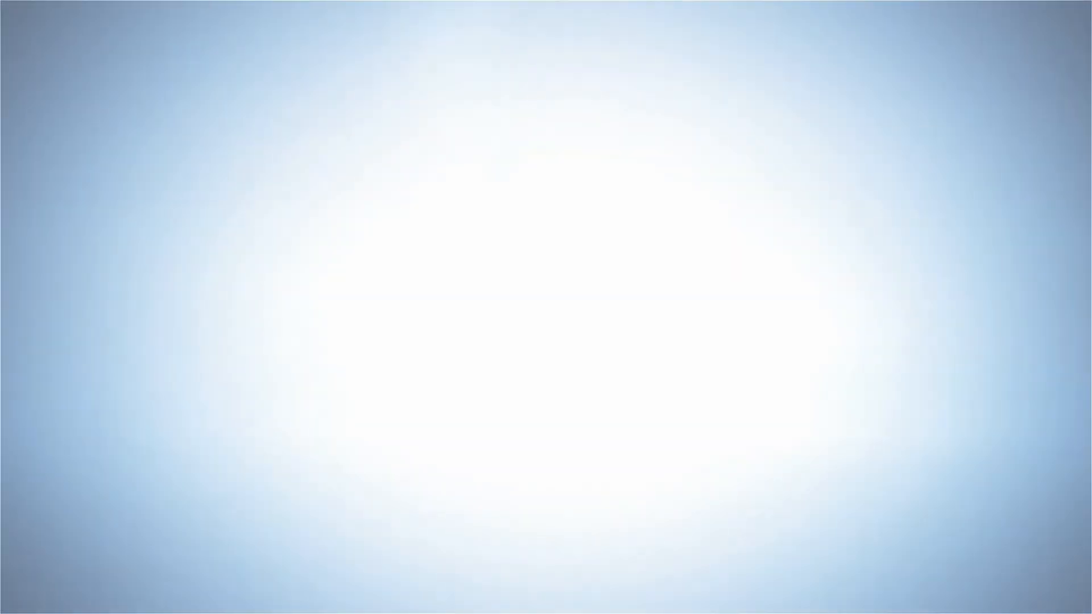